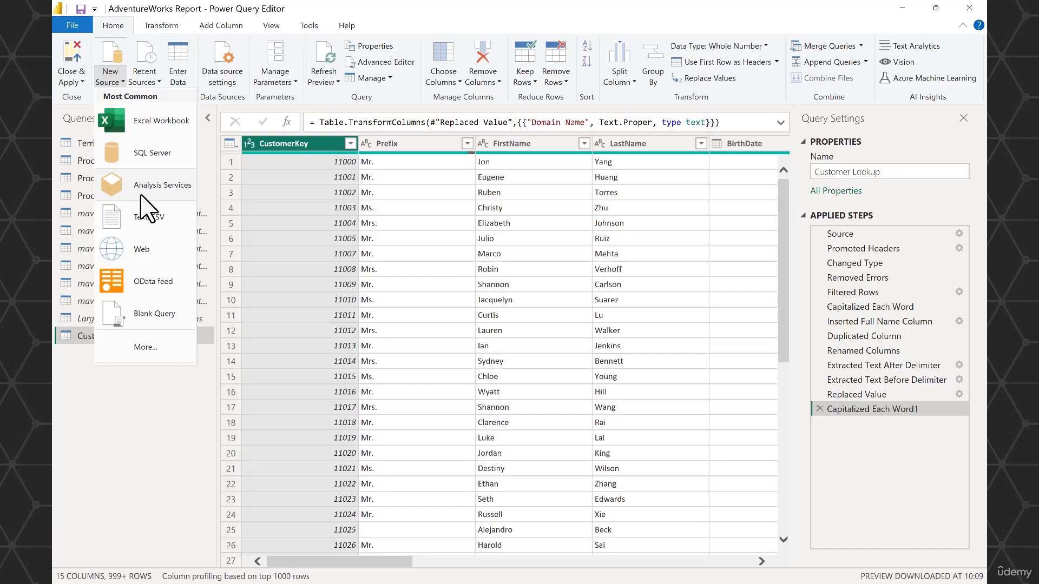
# Step: Import the AdventureWorks Calendar Lookup CSV file as a new query, keeping the default import settings
pyautogui.click(146, 219)
pyautogui.doubleClick(400, 93)
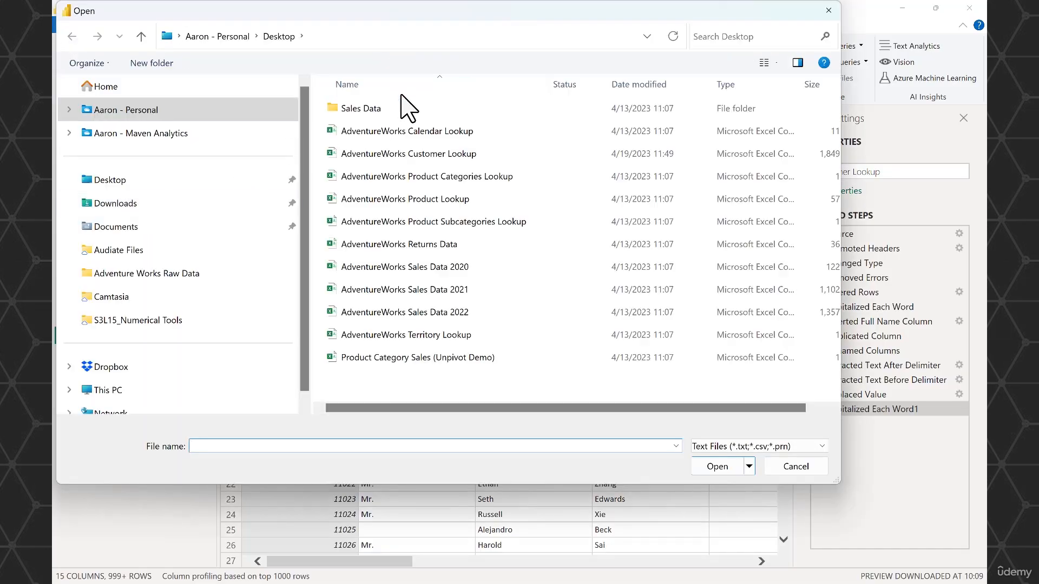
pyautogui.click(427, 133)
pyautogui.click(718, 469)
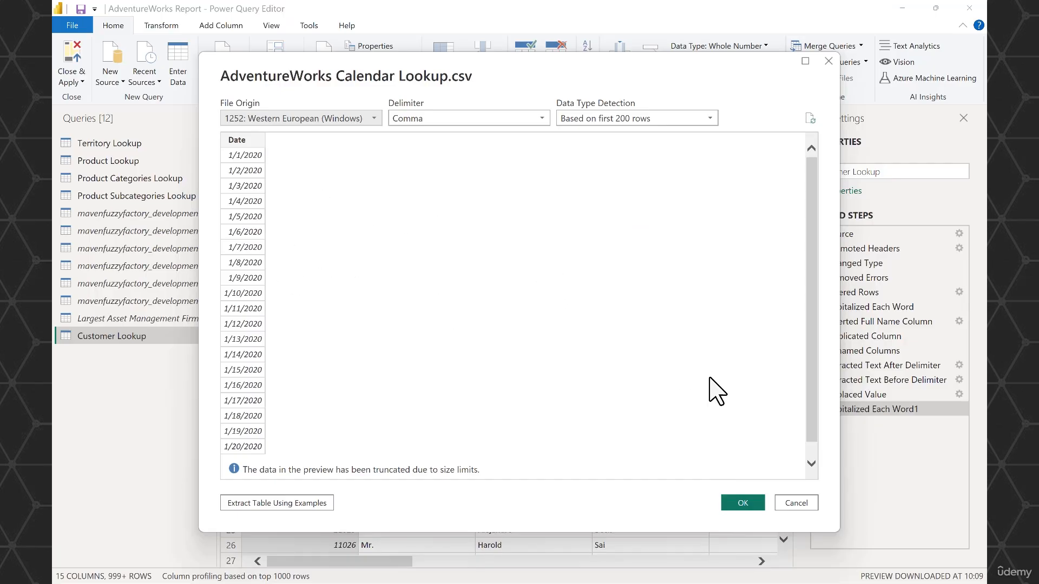
pyautogui.click(749, 504)
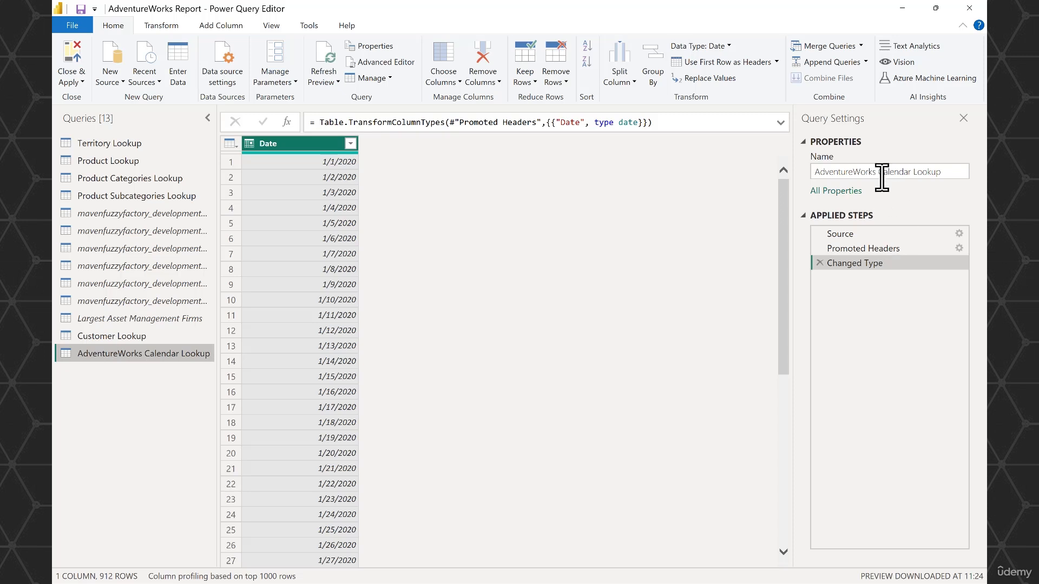
# Step: Rename the imported calendar query to Calendar Lookup
pyautogui.doubleClick(847, 171)
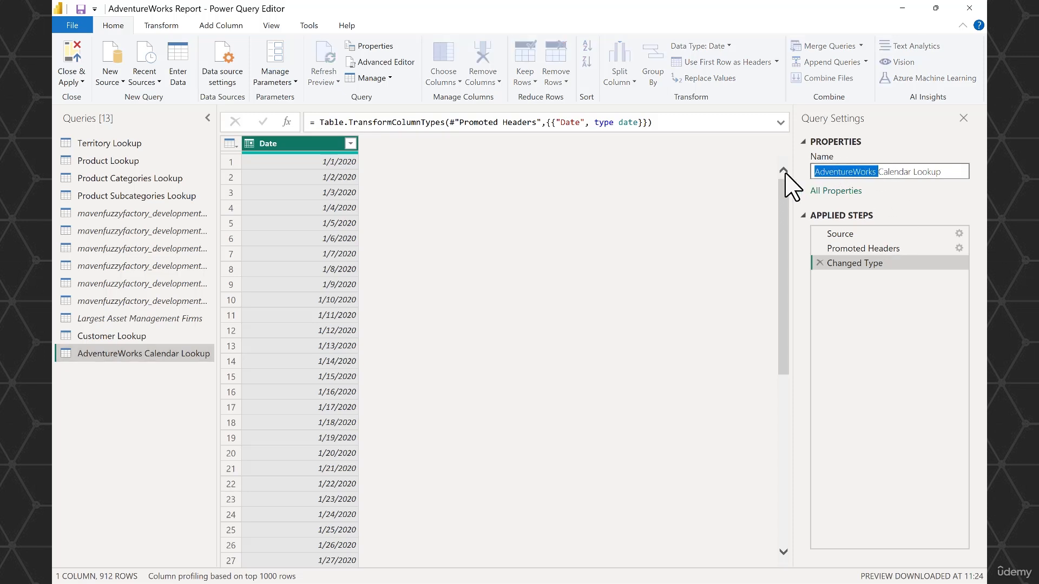
pyautogui.press('BackSpace')
pyautogui.press('Return')
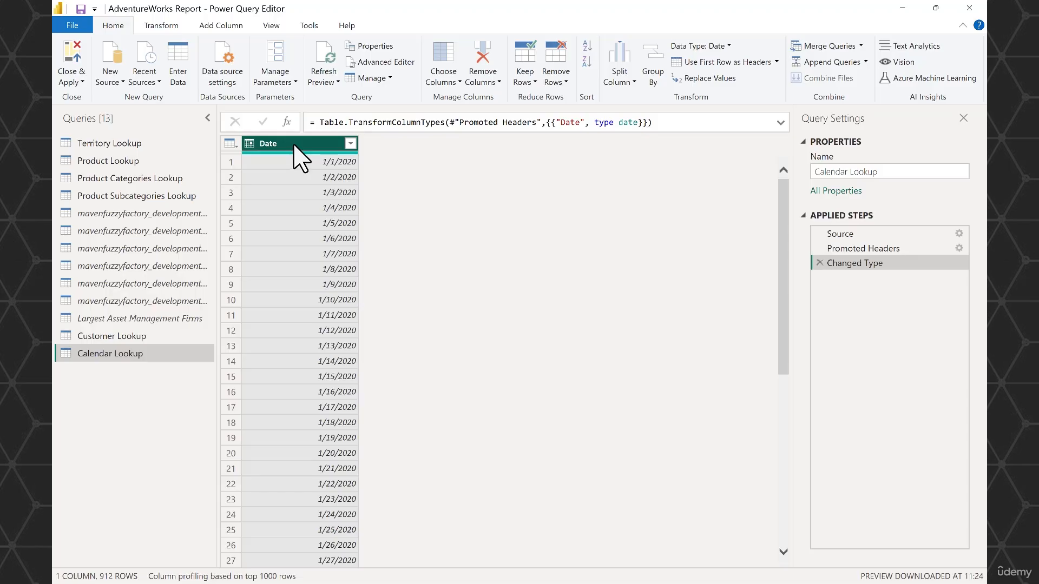
# Step: Calculate the earliest date in the Date column and remove that calculation from the applied steps
pyautogui.click(171, 26)
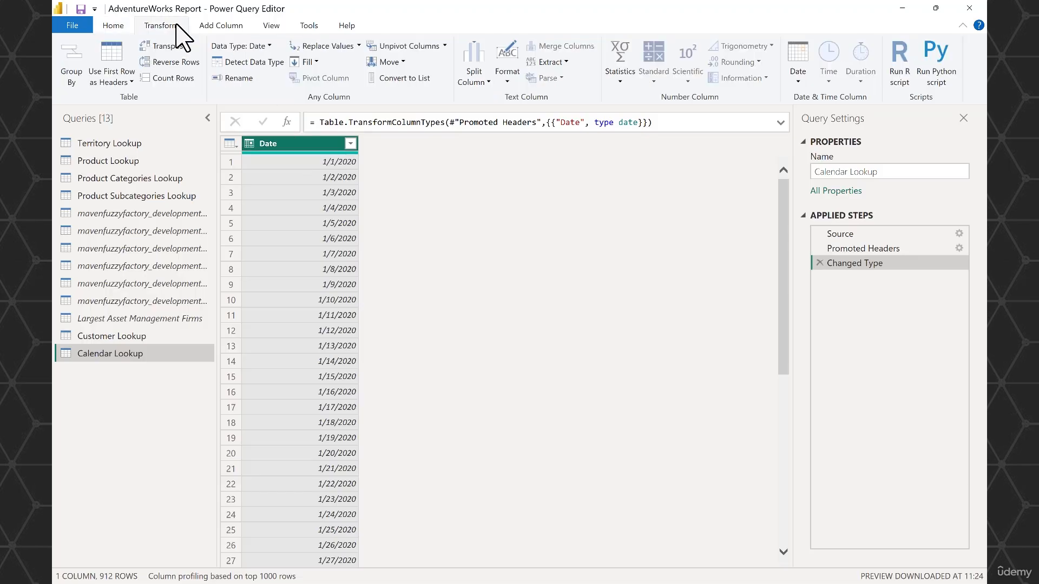
pyautogui.click(796, 80)
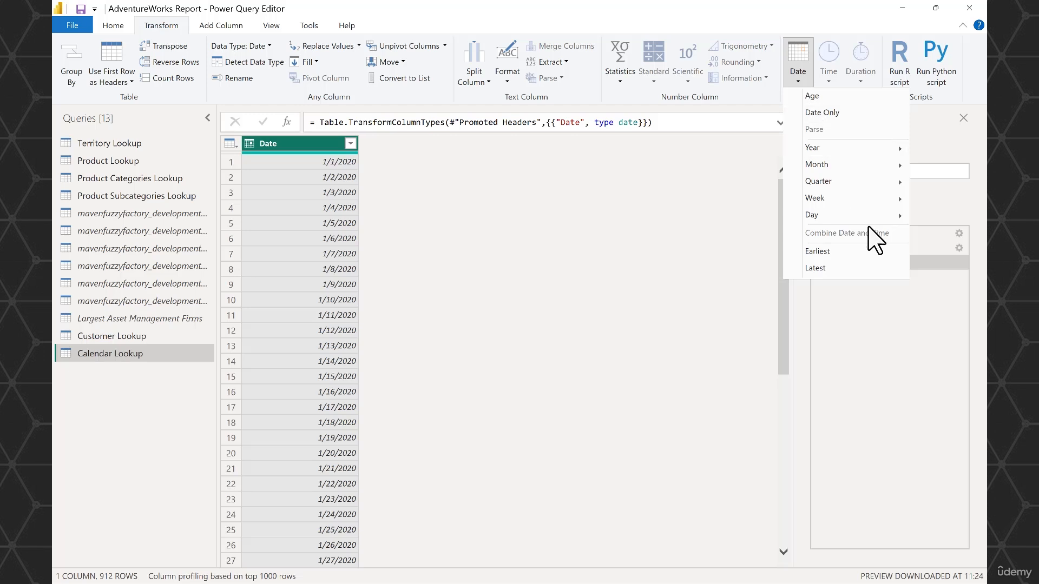
pyautogui.click(844, 252)
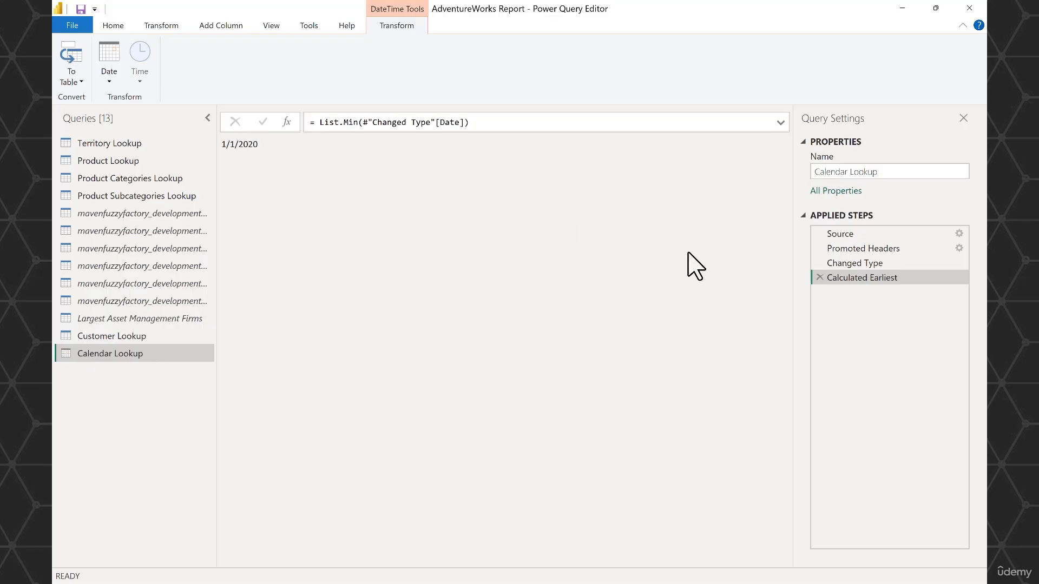
pyautogui.click(819, 277)
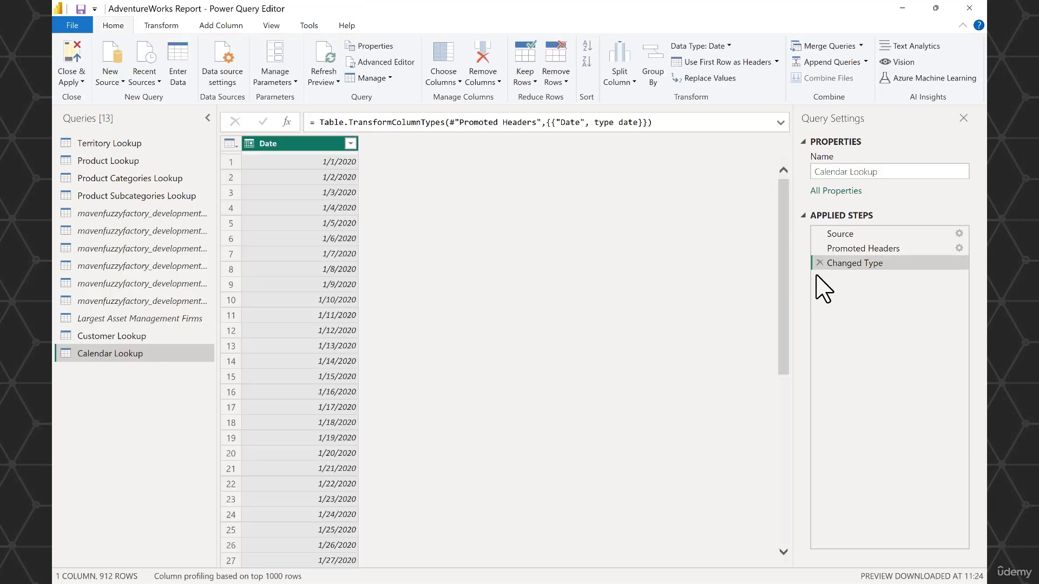
# Step: Calculate the latest date in the Date column and remove that calculation from the applied steps
pyautogui.click(161, 26)
pyautogui.click(797, 80)
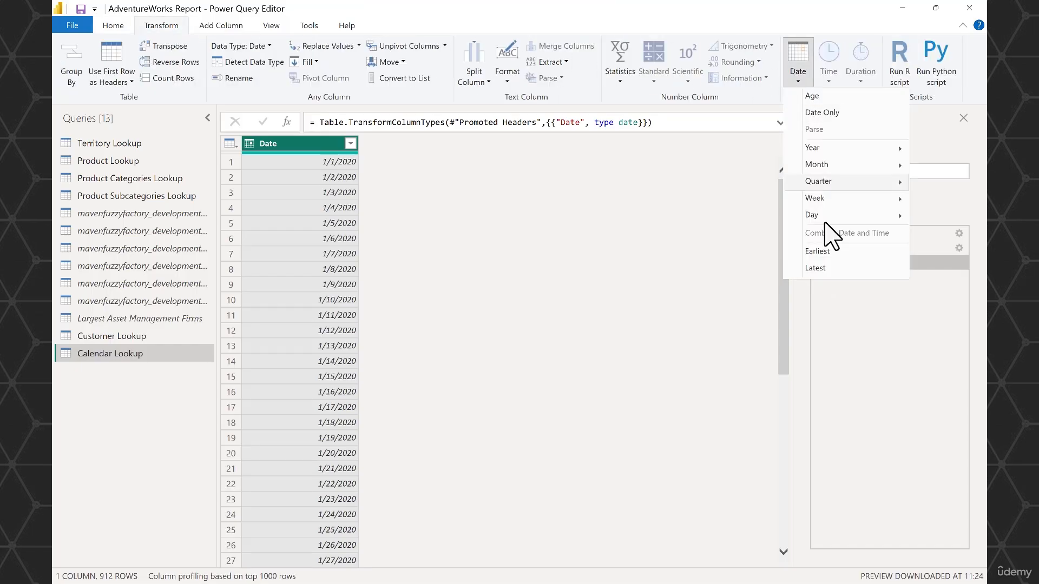
pyautogui.click(829, 281)
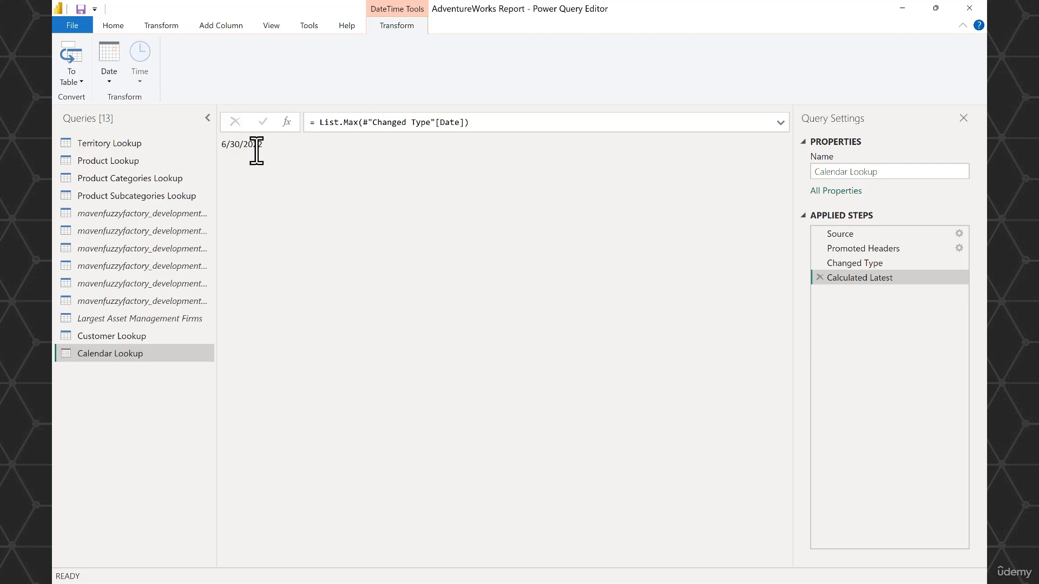
pyautogui.click(820, 277)
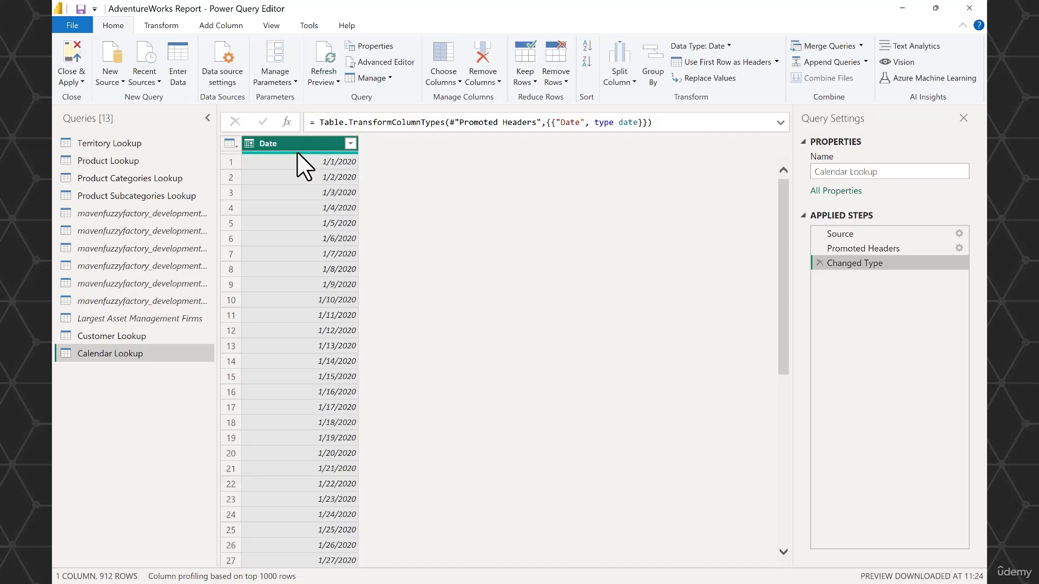
# Step: Add a new column with the name of the day derived from the Date column
pyautogui.click(220, 28)
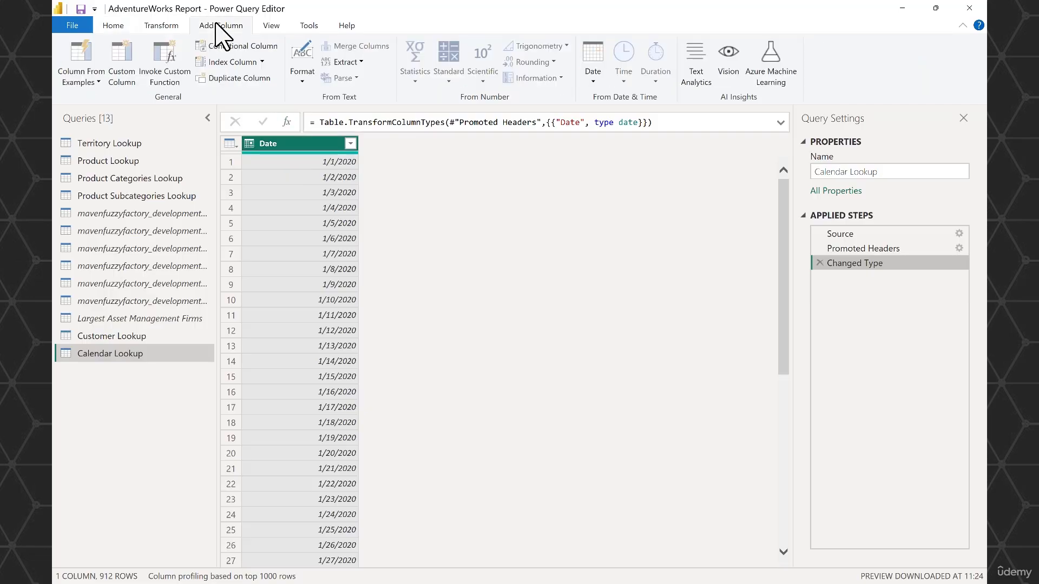
pyautogui.click(588, 81)
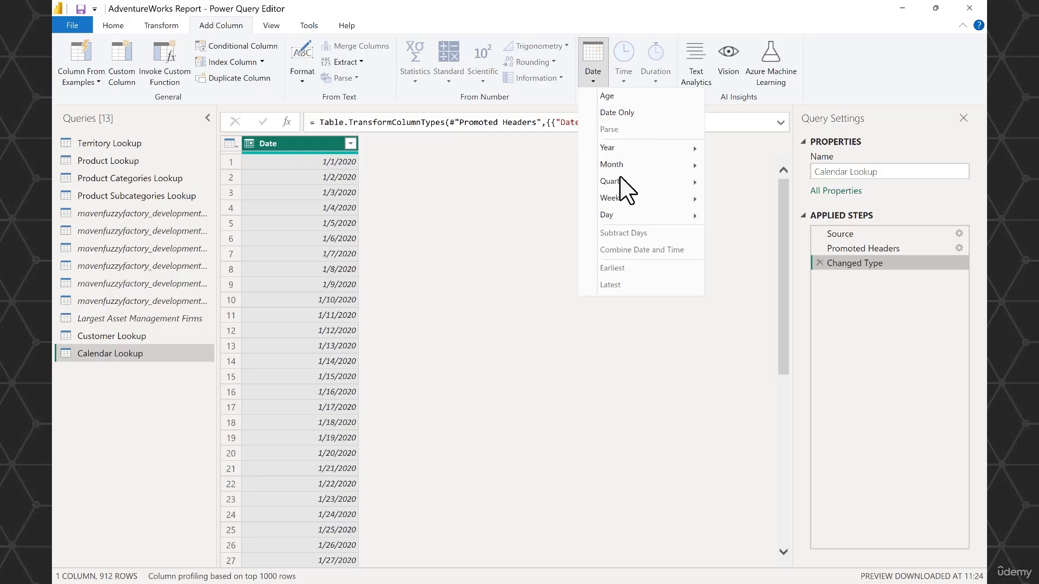
pyautogui.moveTo(621, 217)
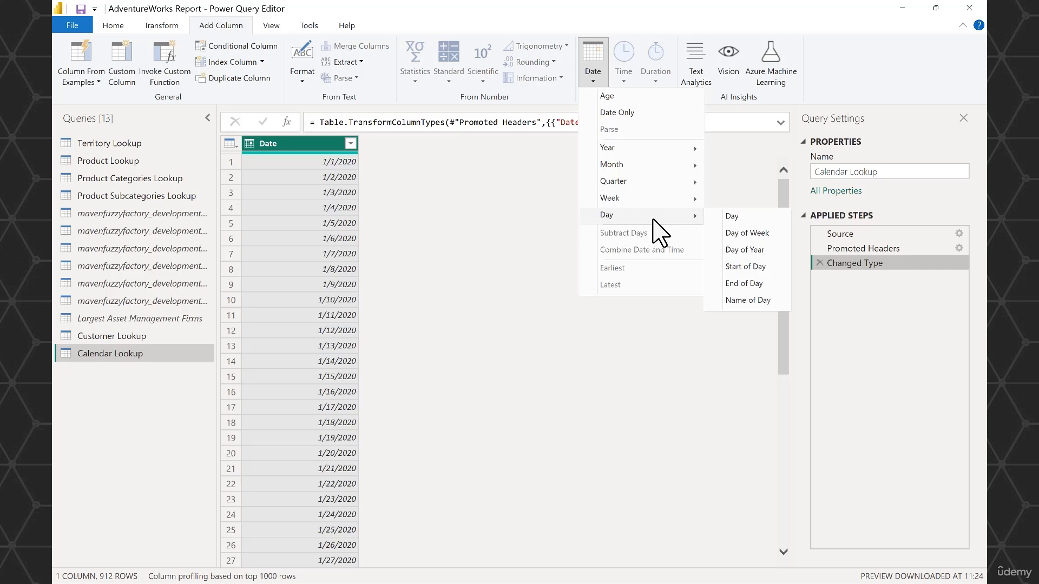
pyautogui.click(749, 301)
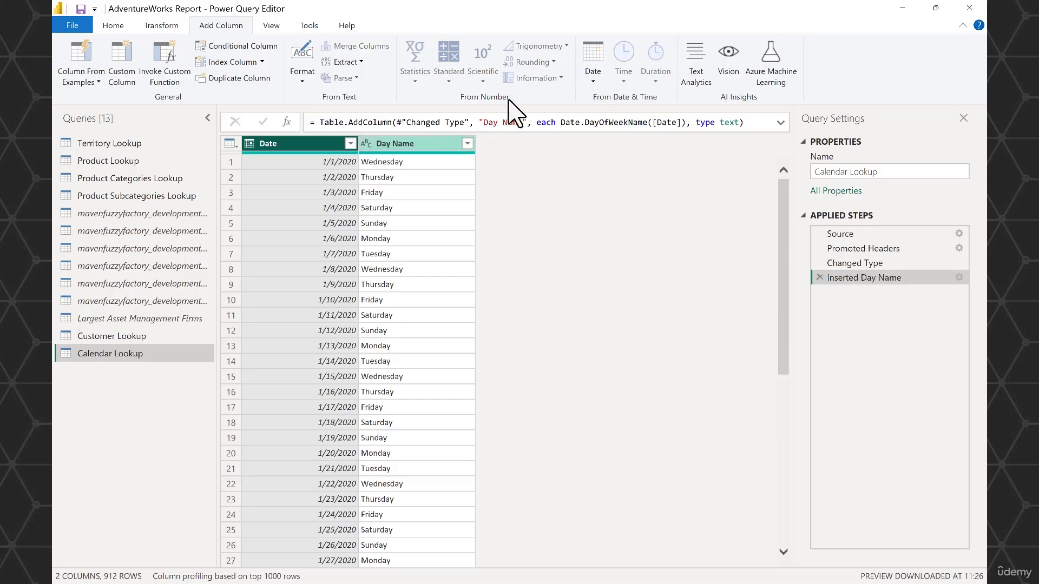
# Step: Add a Start of Week column derived from the Date column and view its full formula
pyautogui.click(595, 80)
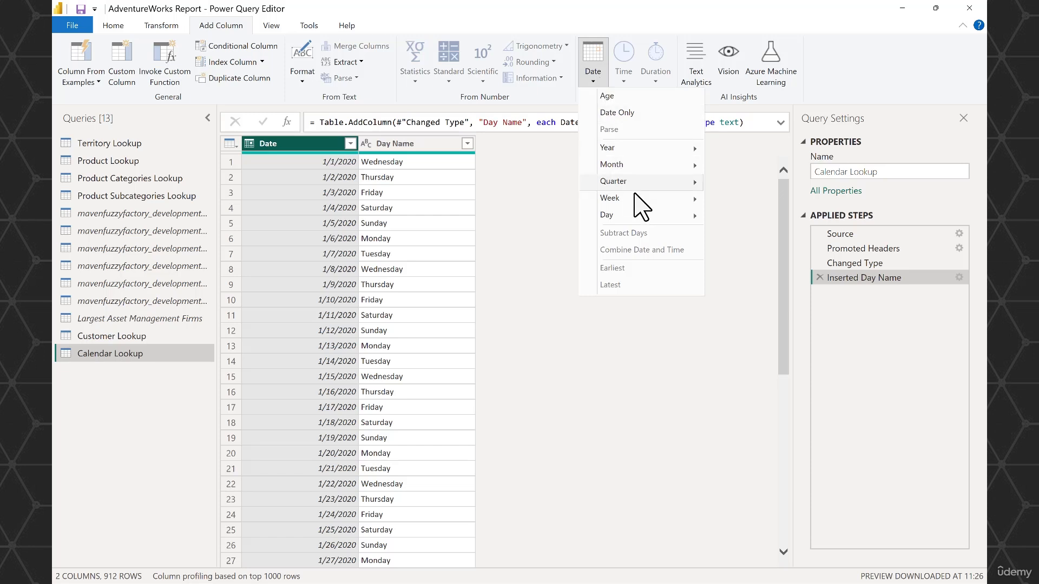
pyautogui.moveTo(646, 200)
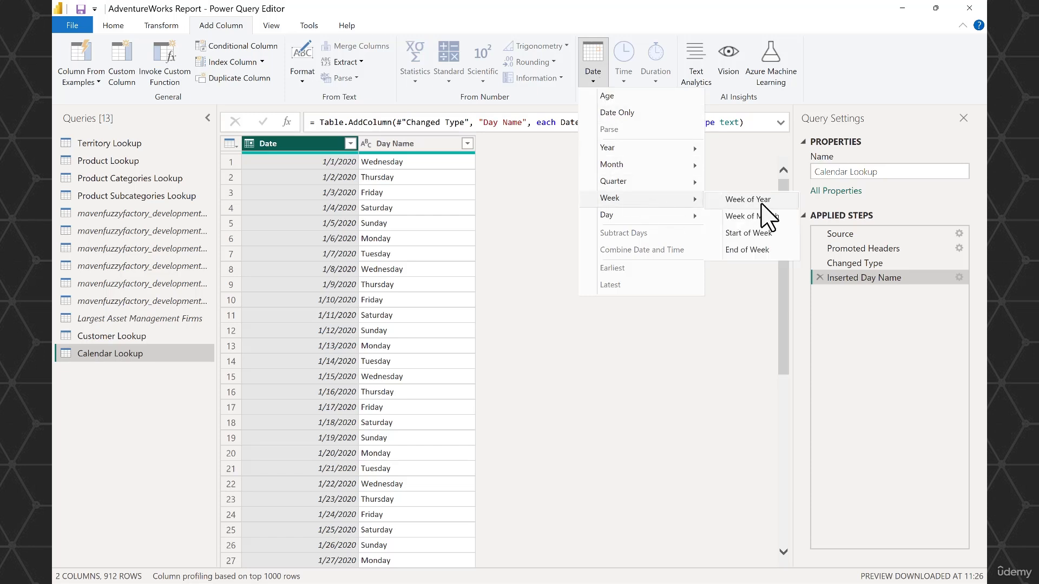
pyautogui.click(775, 235)
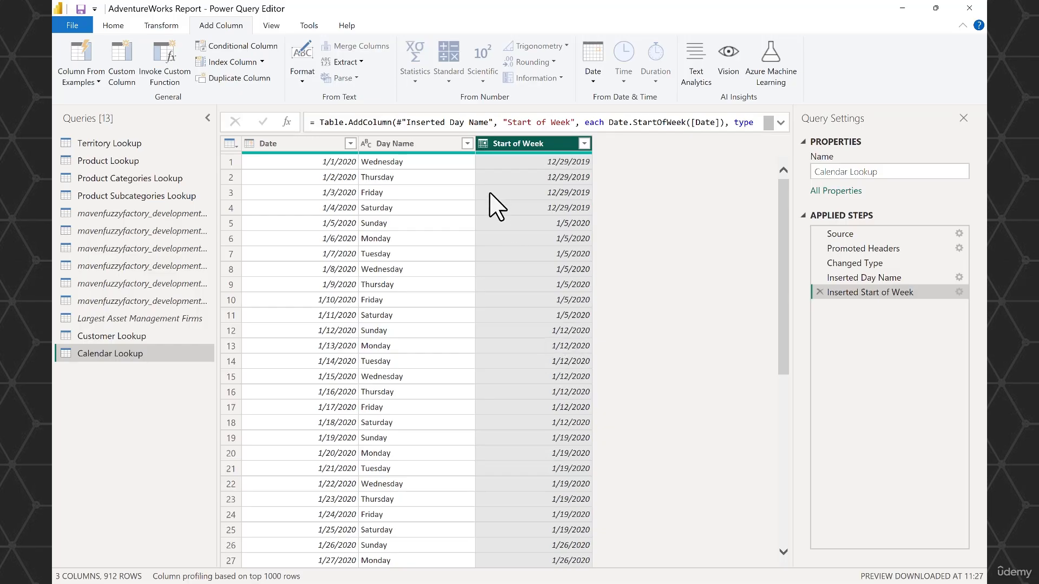
pyautogui.click(781, 123)
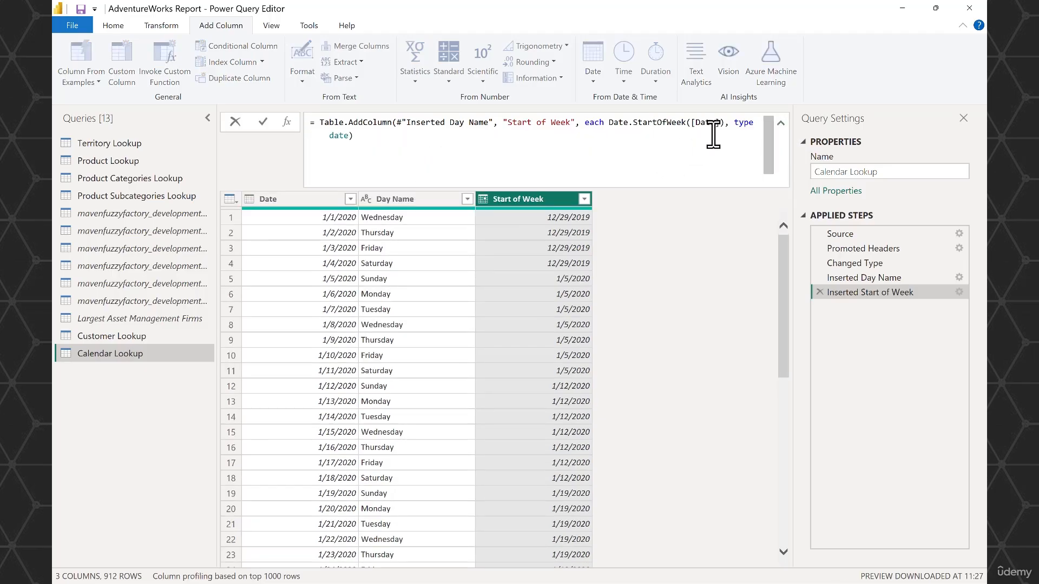
pyautogui.click(781, 124)
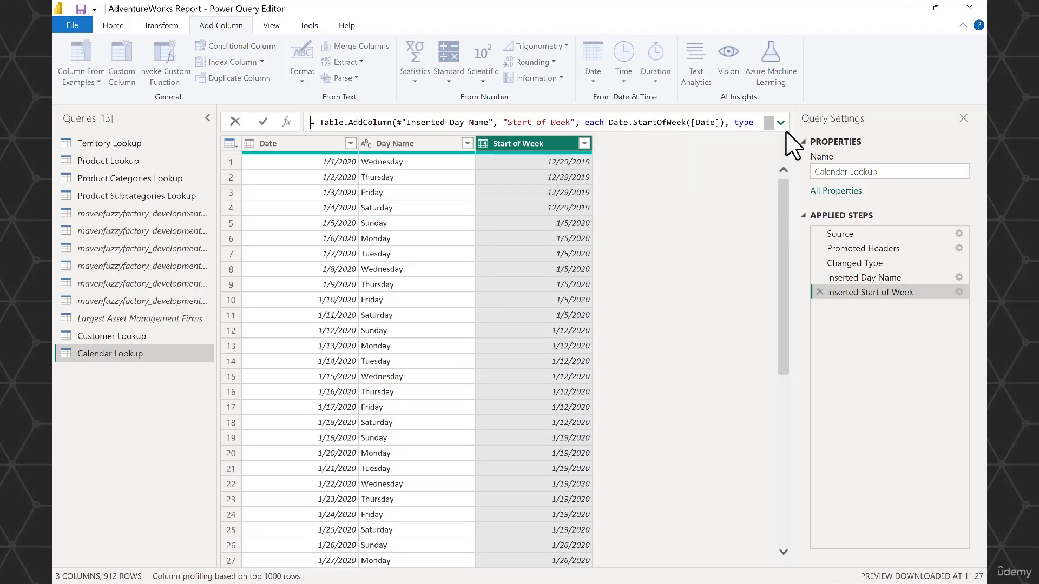
# Step: Edit the Start of Week column's formula to Date.StartOfWeek([Date],1) through the step's settings
pyautogui.click(958, 293)
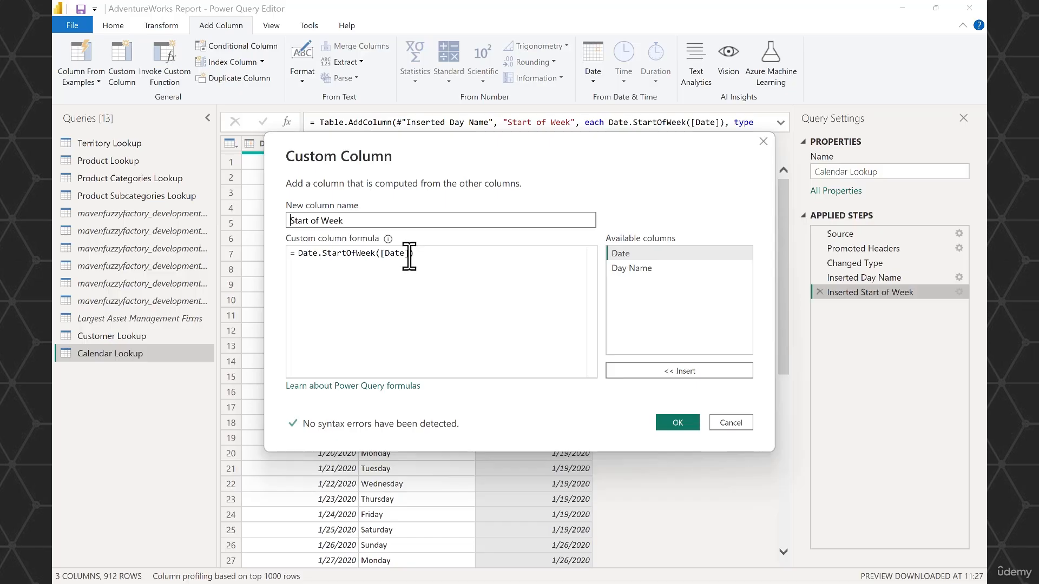
pyautogui.click(427, 256)
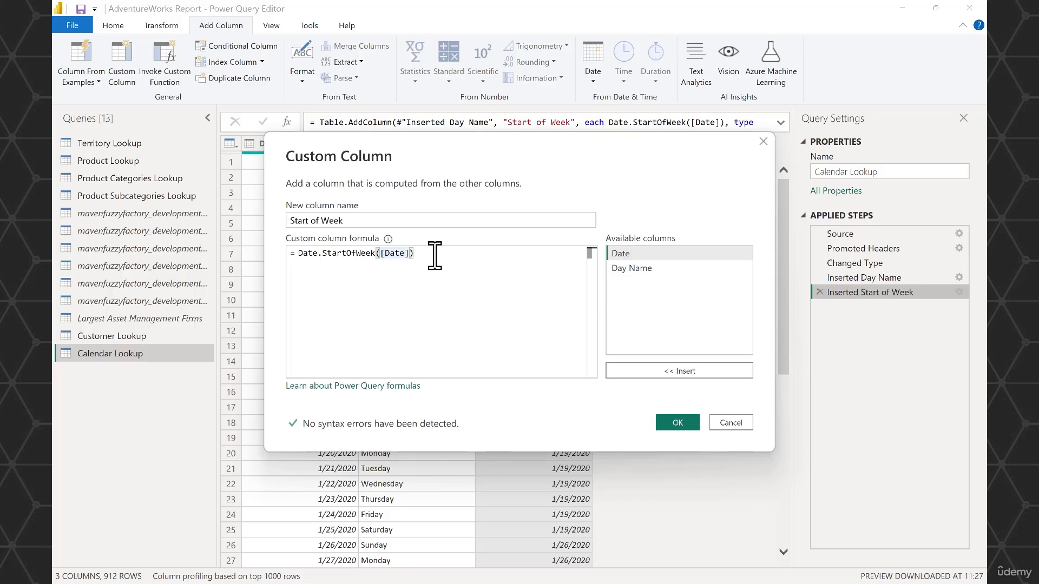
pyautogui.press('Left')
pyautogui.write(',')
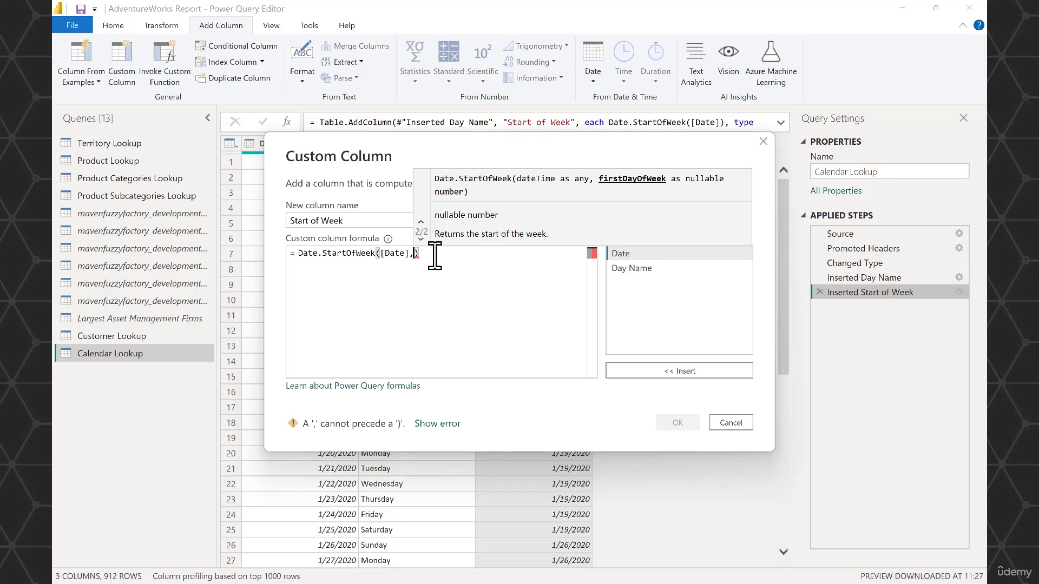
pyautogui.write('1')
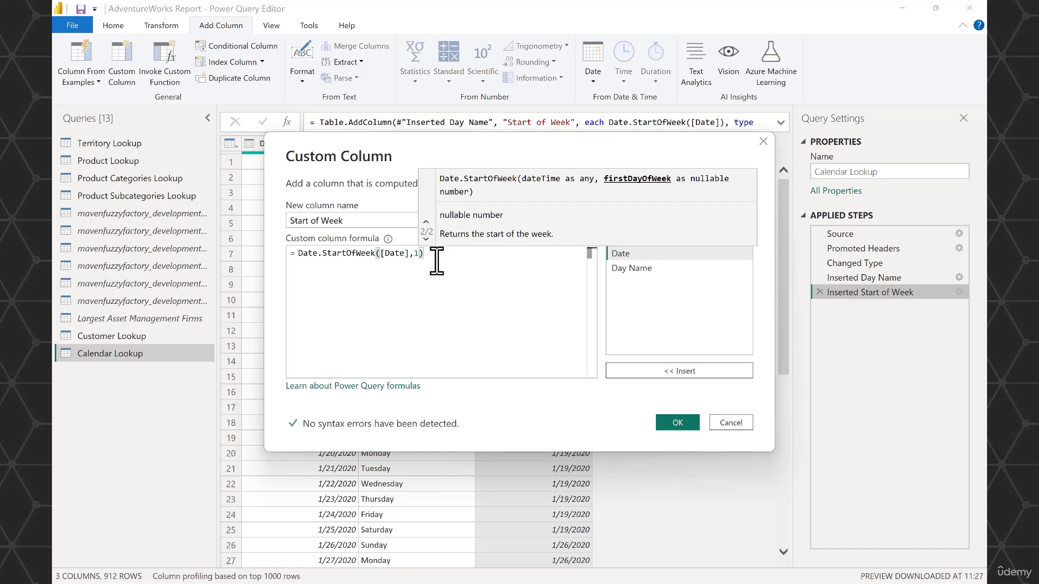
pyautogui.click(677, 422)
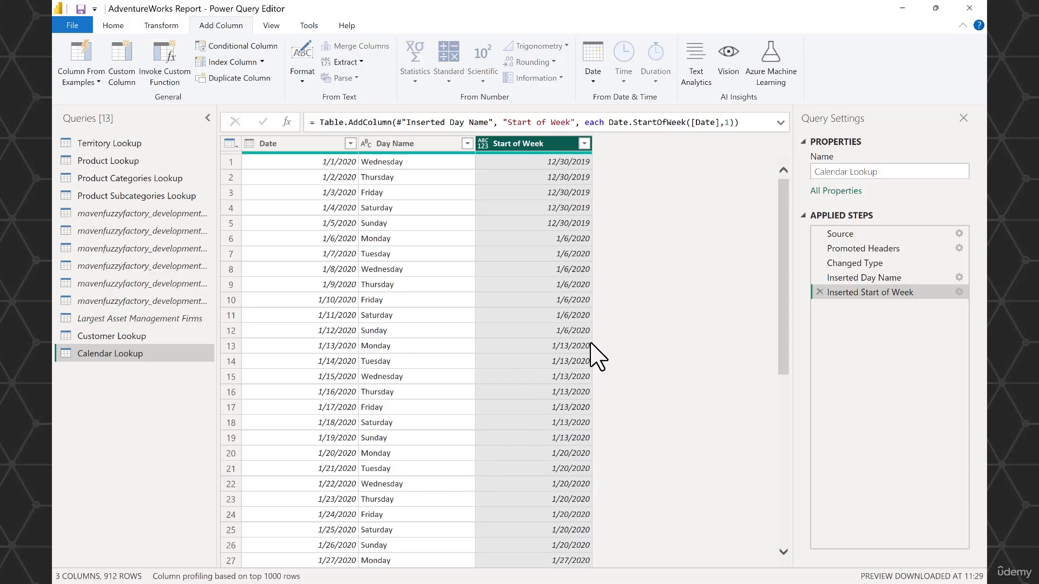
# Step: Change the first-day-of-week argument in the Start of Week step's full formula to 2
pyautogui.click(779, 122)
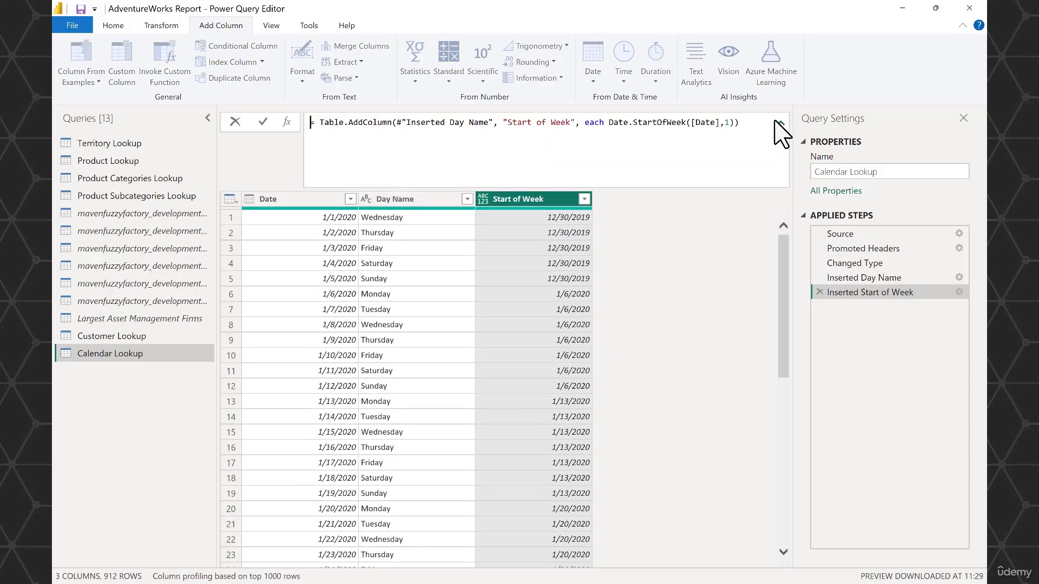
pyautogui.click(729, 123)
pyautogui.press('BackSpace')
pyautogui.write('2')
pyautogui.press('Return')
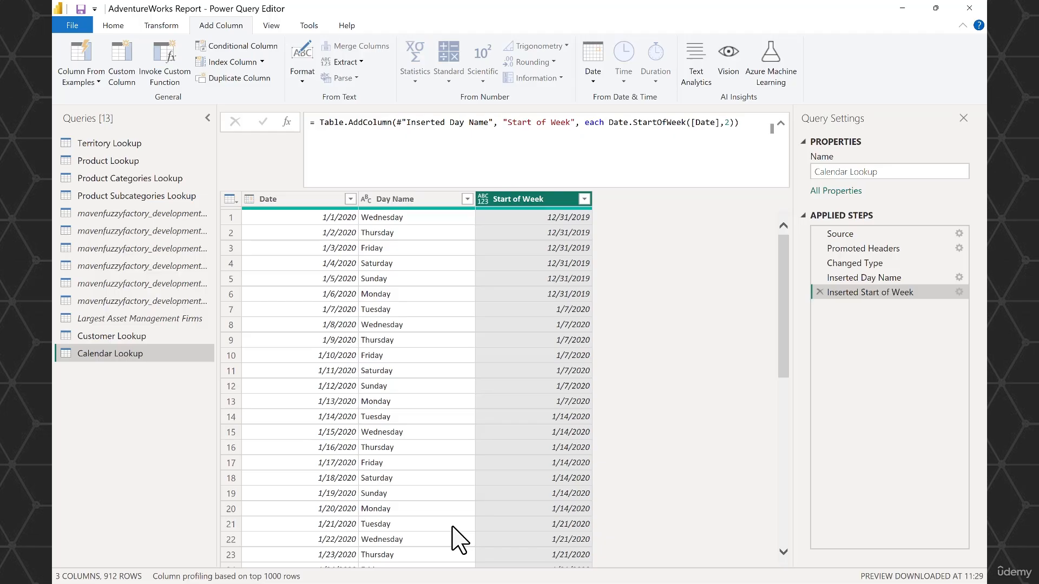
# Step: Edit the Start of Week column's custom formula to Date.StartOfWeek([Date],Day.Monday)
pyautogui.click(959, 292)
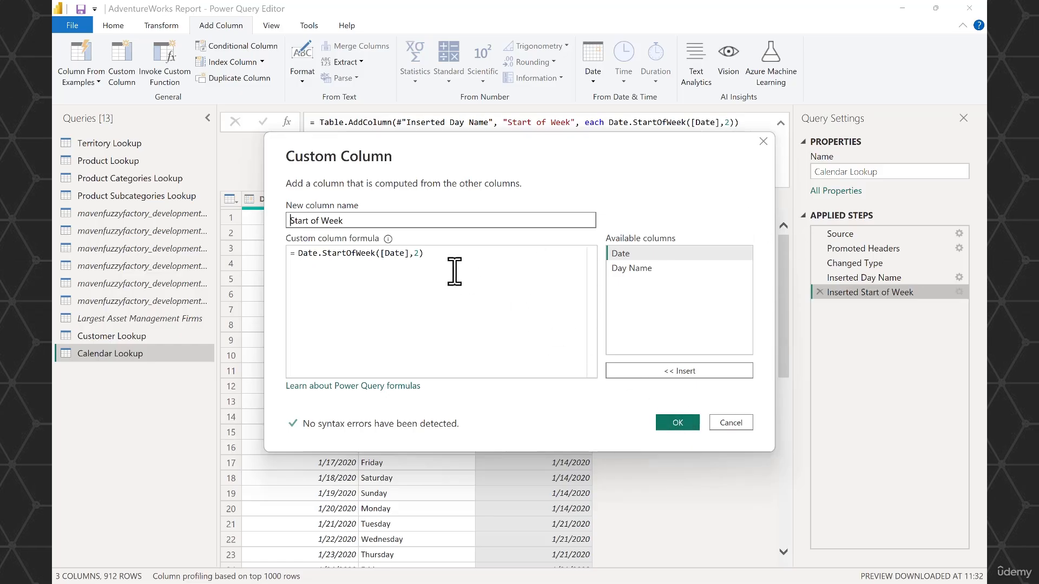
pyautogui.click(425, 254)
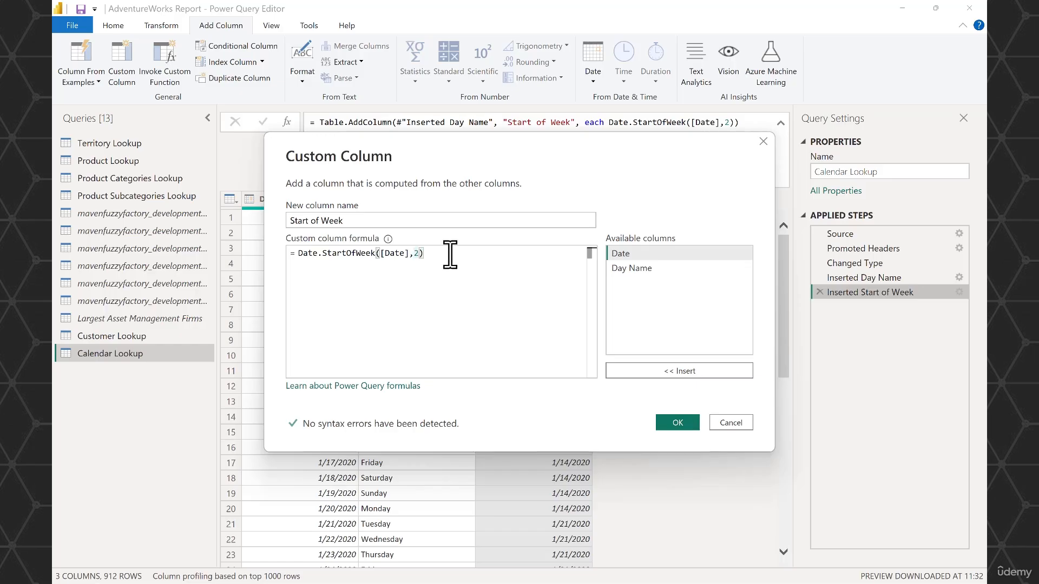
pyautogui.press('BackSpace')
pyautogui.write('Day.Monday')
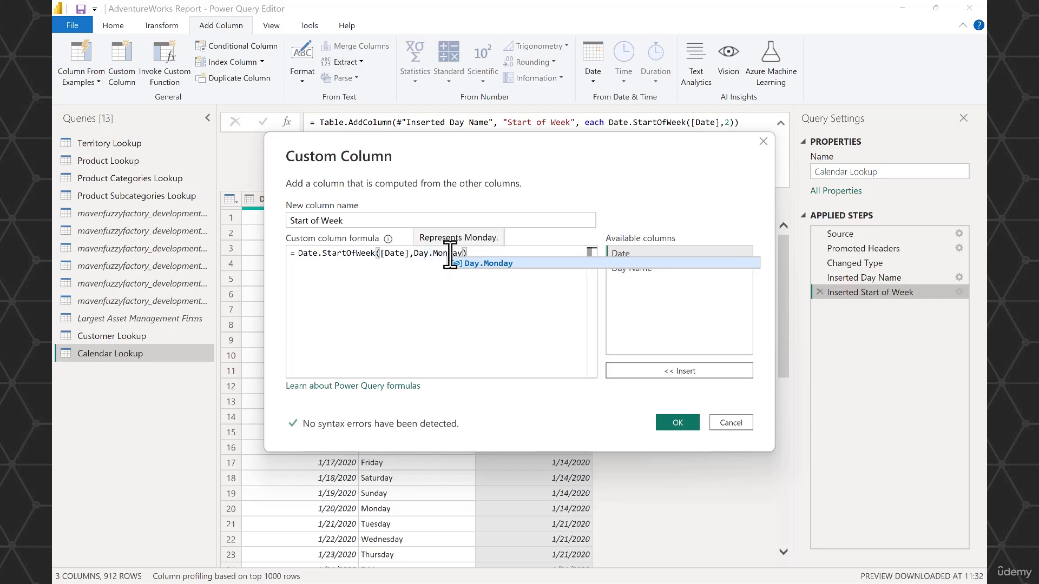
pyautogui.click(489, 264)
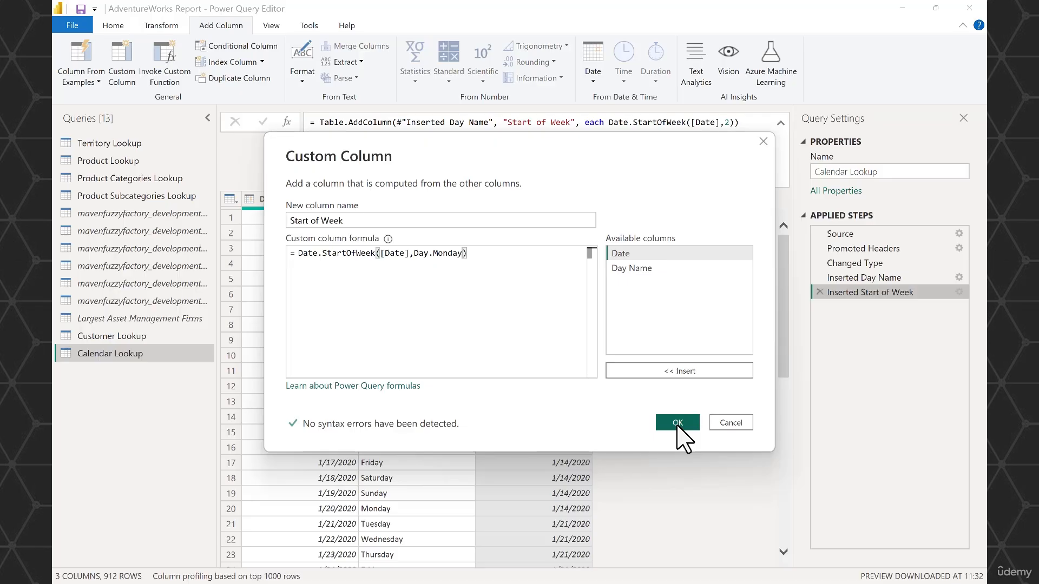
pyautogui.click(678, 423)
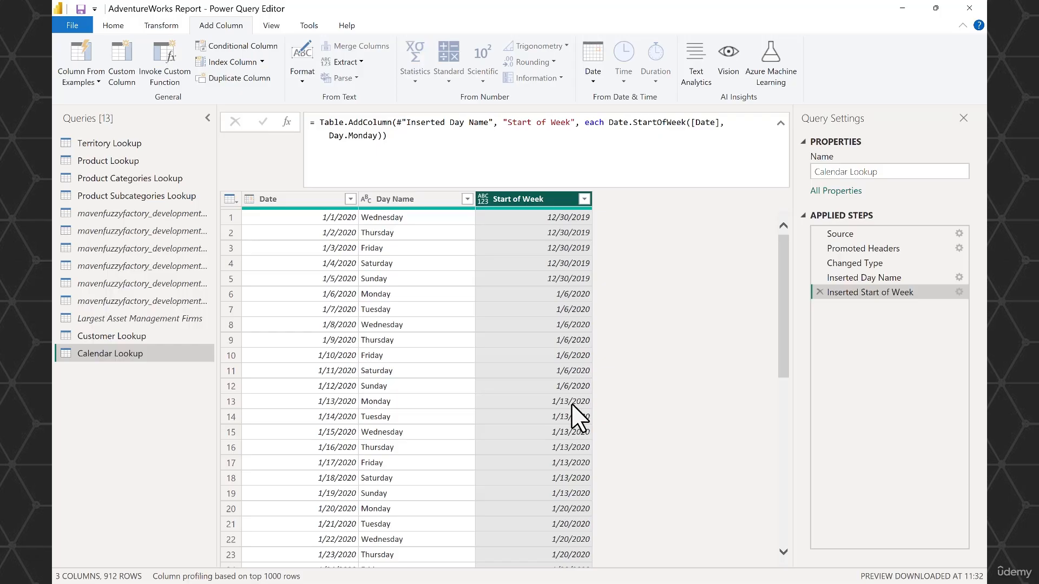
# Step: Add a Start of Month column derived from the Start of Week column
pyautogui.click(595, 83)
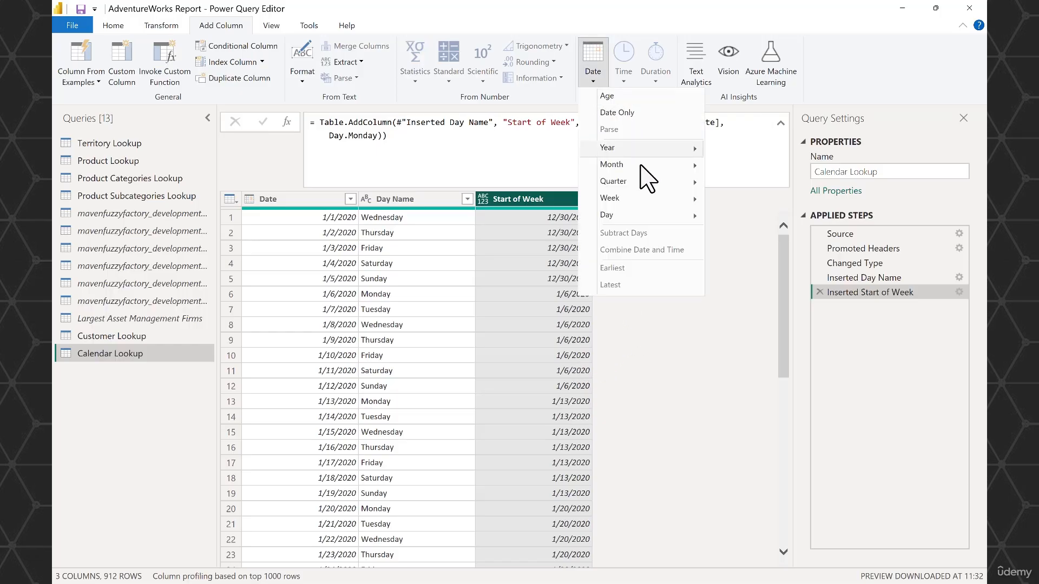
pyautogui.moveTo(646, 168)
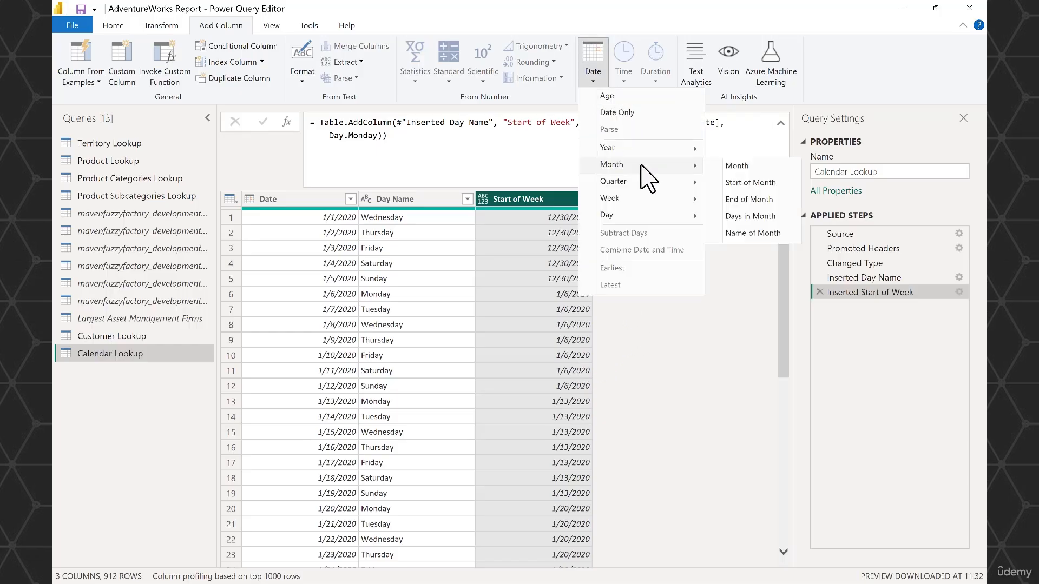
pyautogui.click(769, 183)
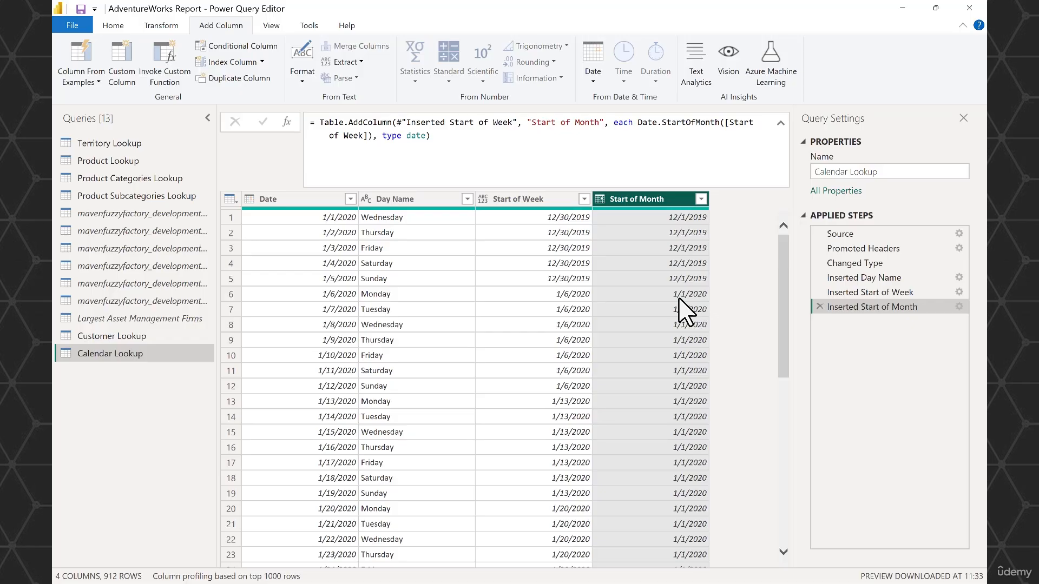
# Step: Add another Start of Month column, this time derived from the Date column
pyautogui.click(286, 202)
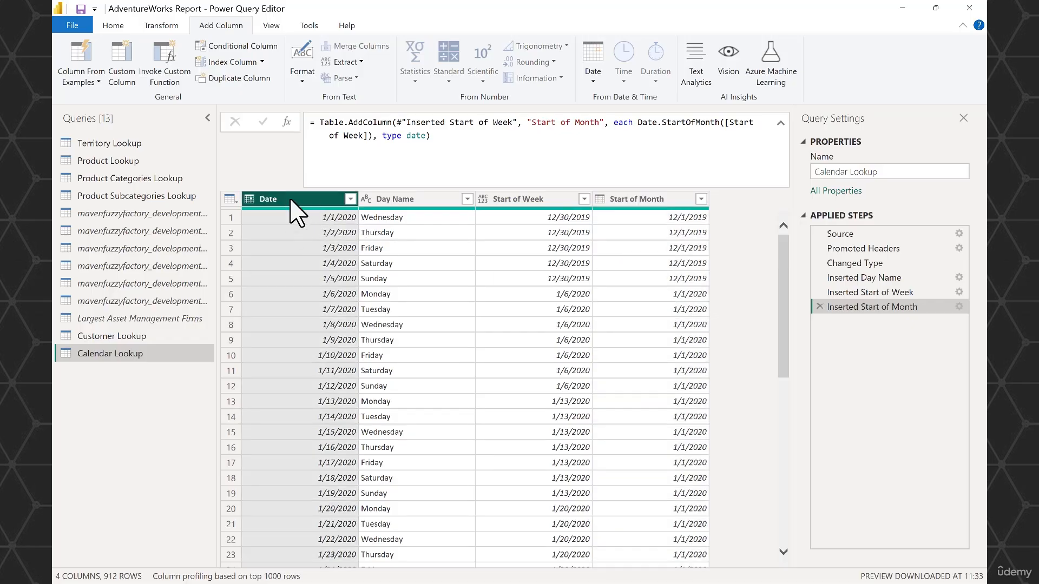
pyautogui.click(594, 82)
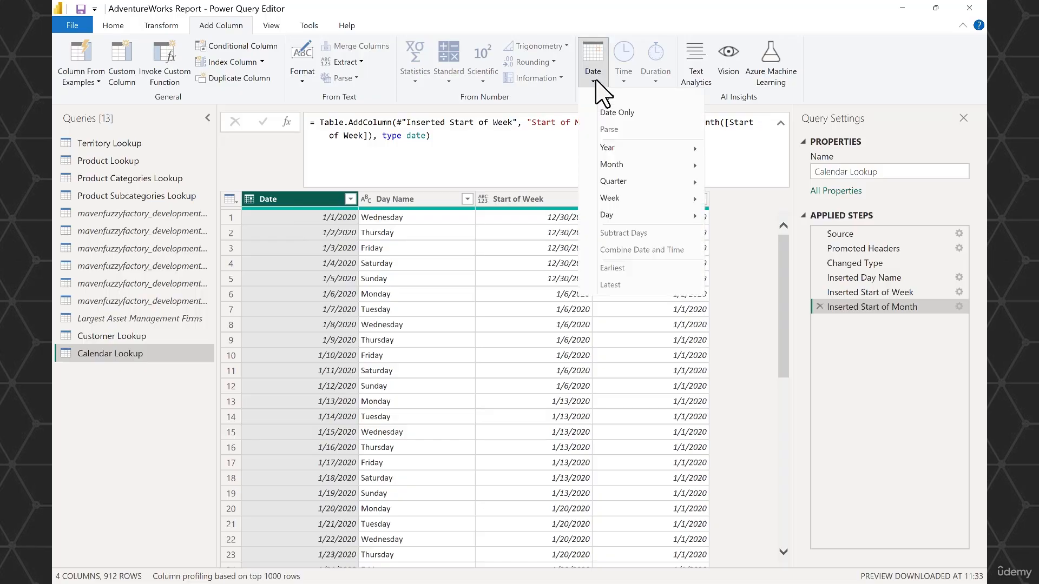
pyautogui.moveTo(659, 169)
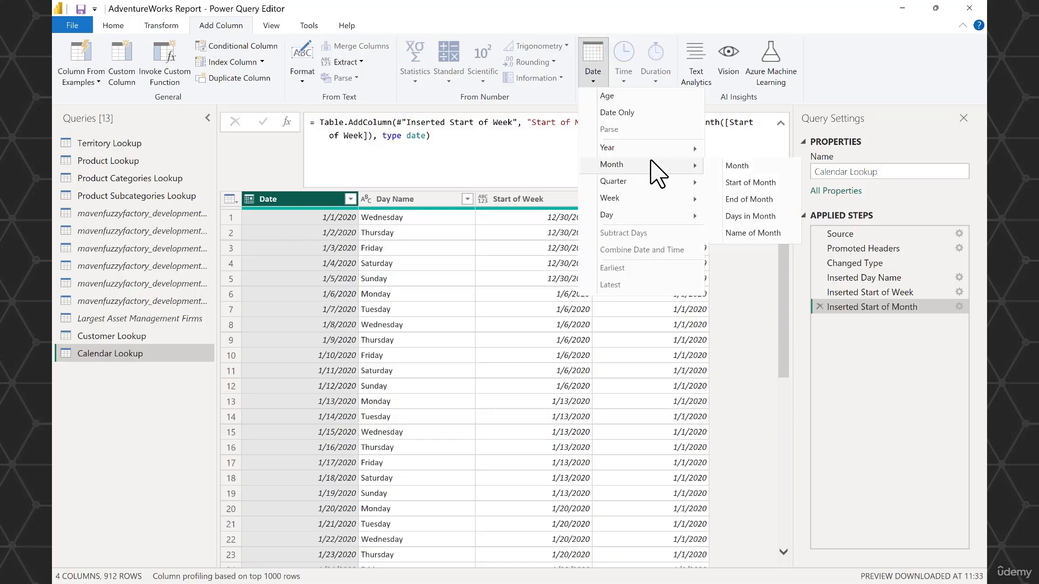
pyautogui.click(757, 188)
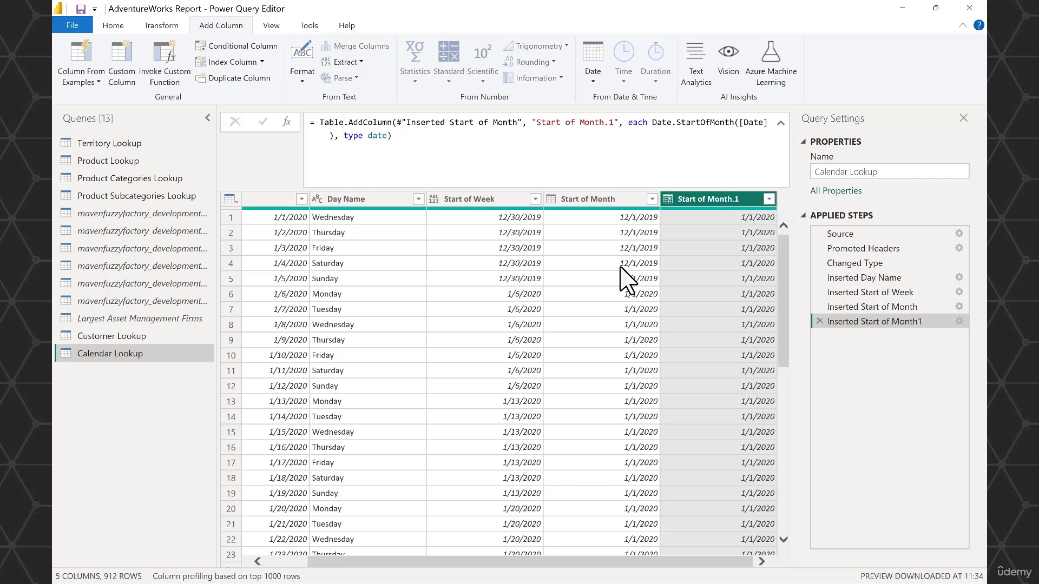
# Step: Delete both applied steps that inserted the Start of Month columns
pyautogui.click(819, 322)
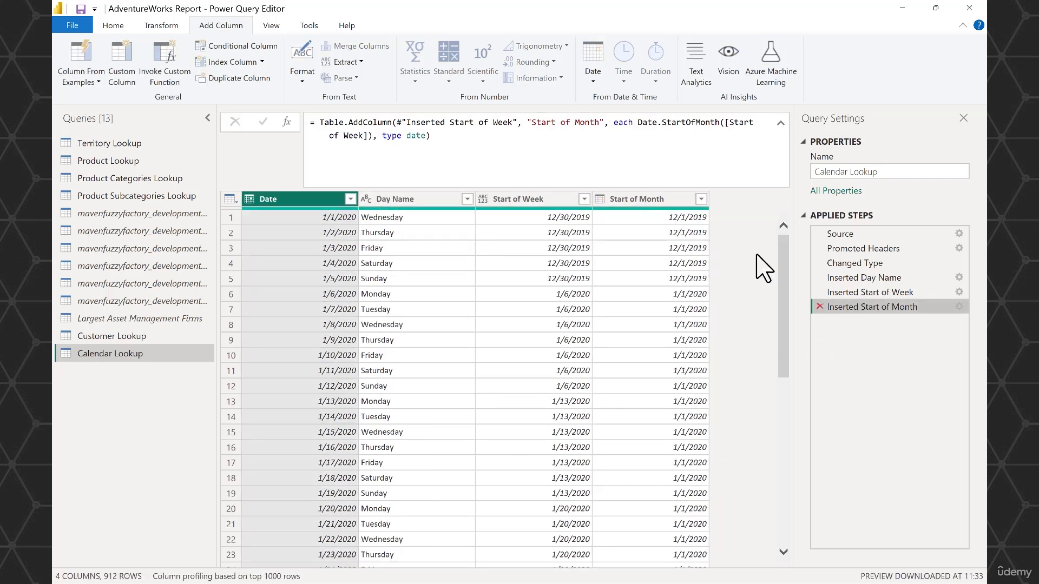
pyautogui.click(660, 199)
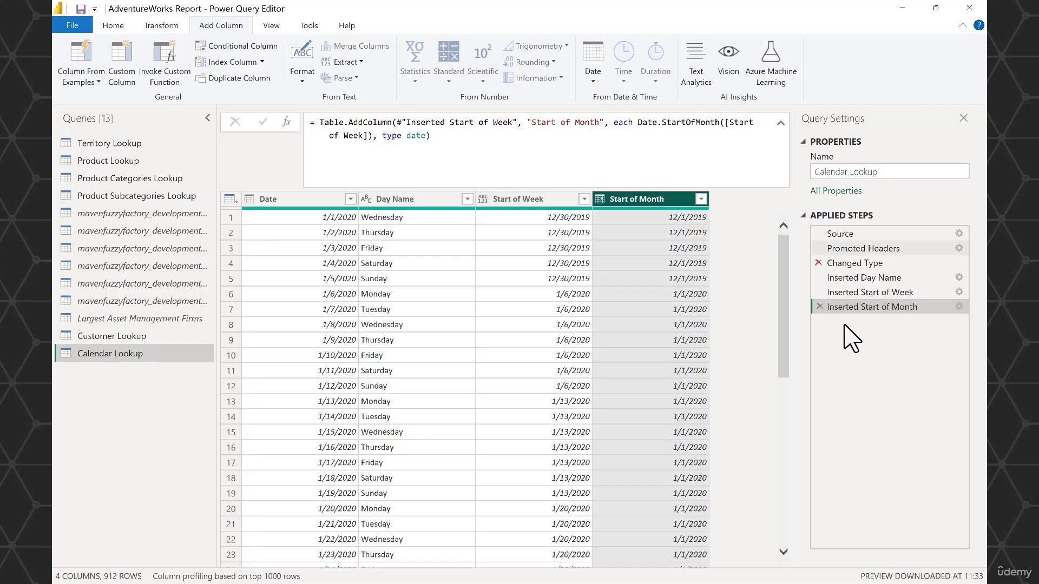
pyautogui.click(819, 307)
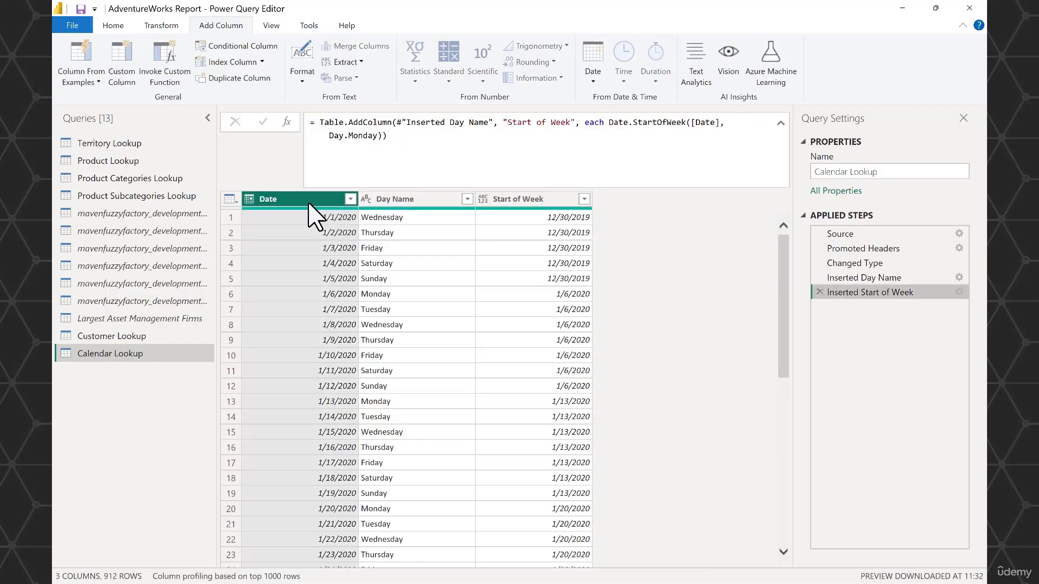
# Step: Add a single Start of Month column derived from the Date column and check its values across the January–February change
pyautogui.click(595, 89)
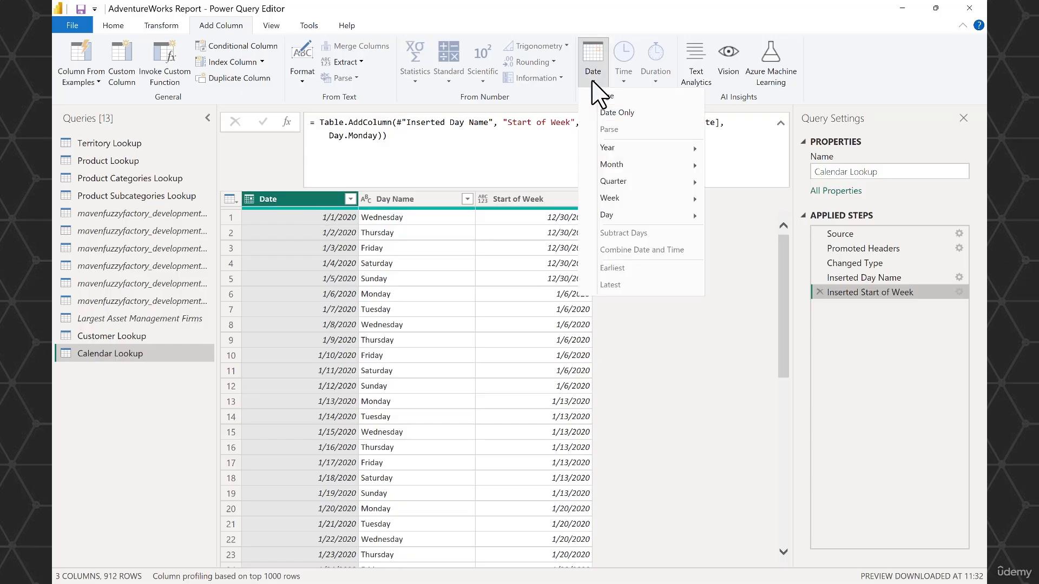
pyautogui.moveTo(687, 165)
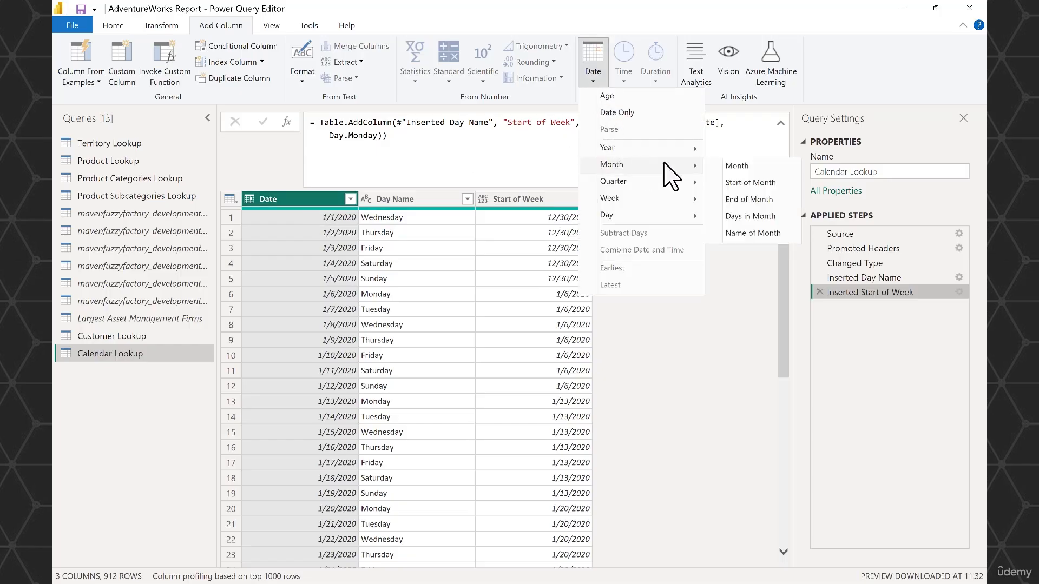
pyautogui.click(773, 183)
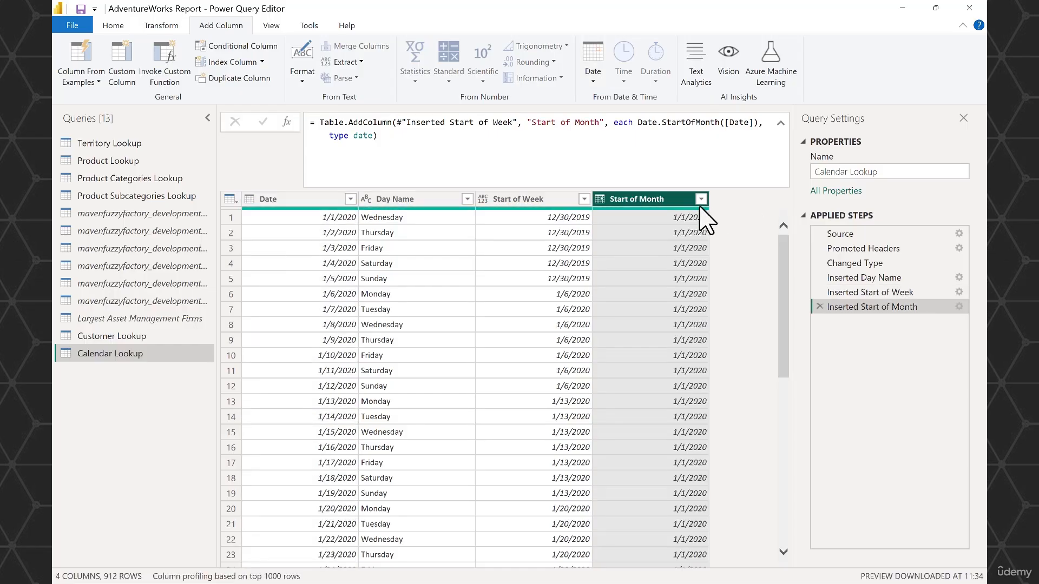
pyautogui.scroll(-1, 670, 230)
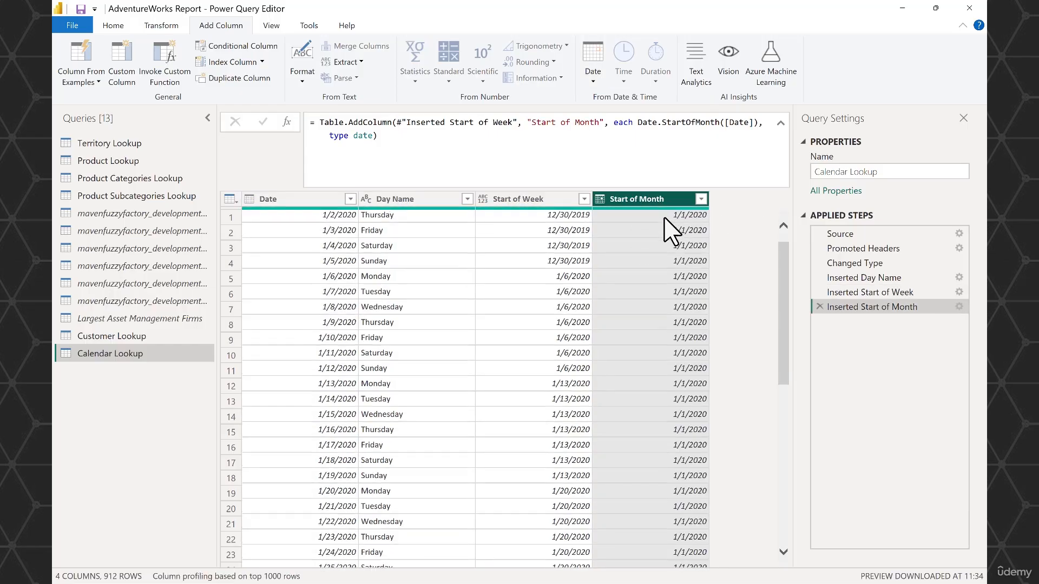
pyautogui.scroll(-3, 670, 230)
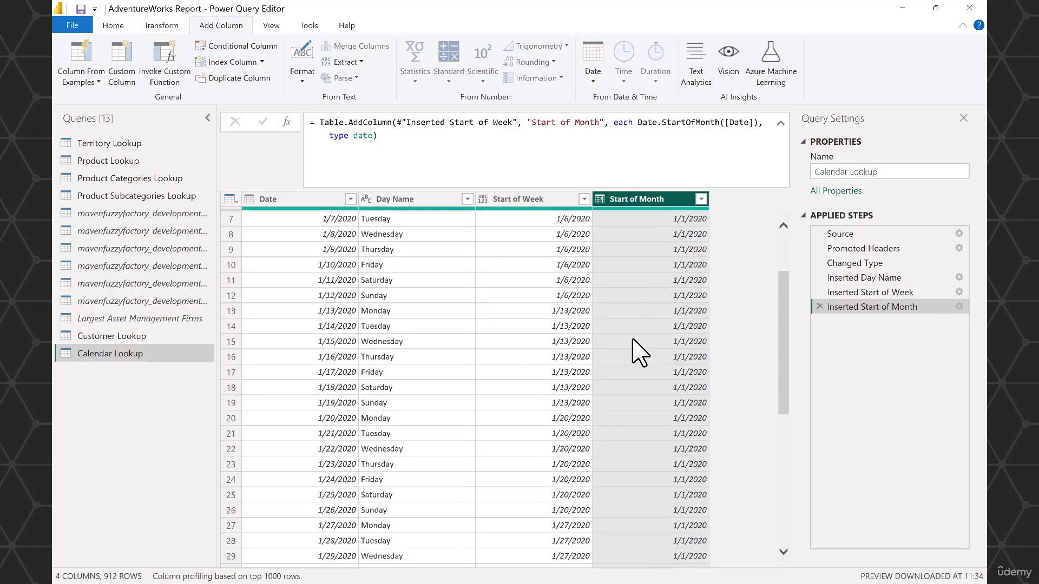
pyautogui.scroll(-4, 639, 354)
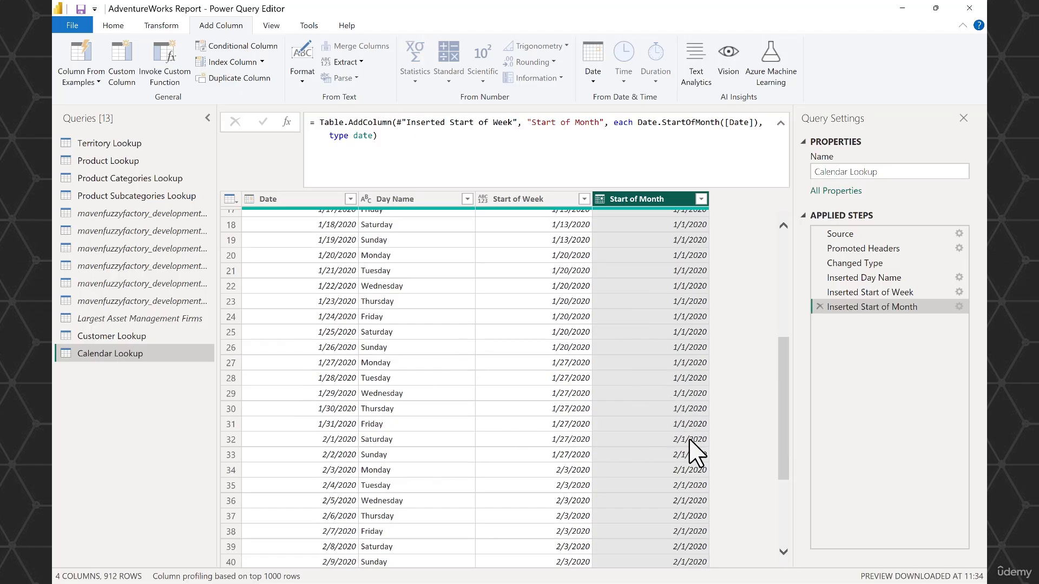
pyautogui.scroll(6, 676, 422)
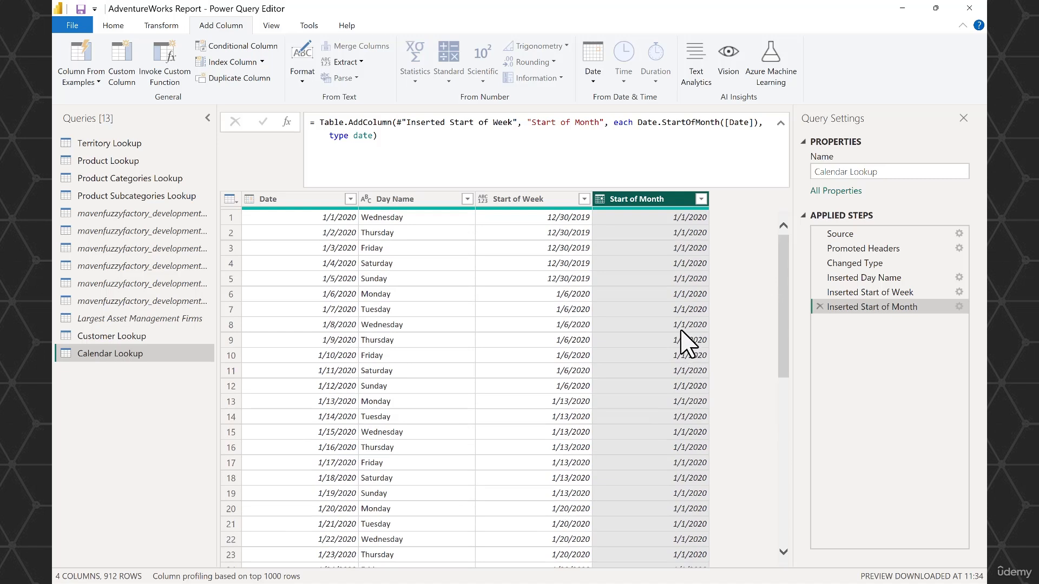
# Step: Add a Start of Quarter column derived from the Date column
pyautogui.click(331, 200)
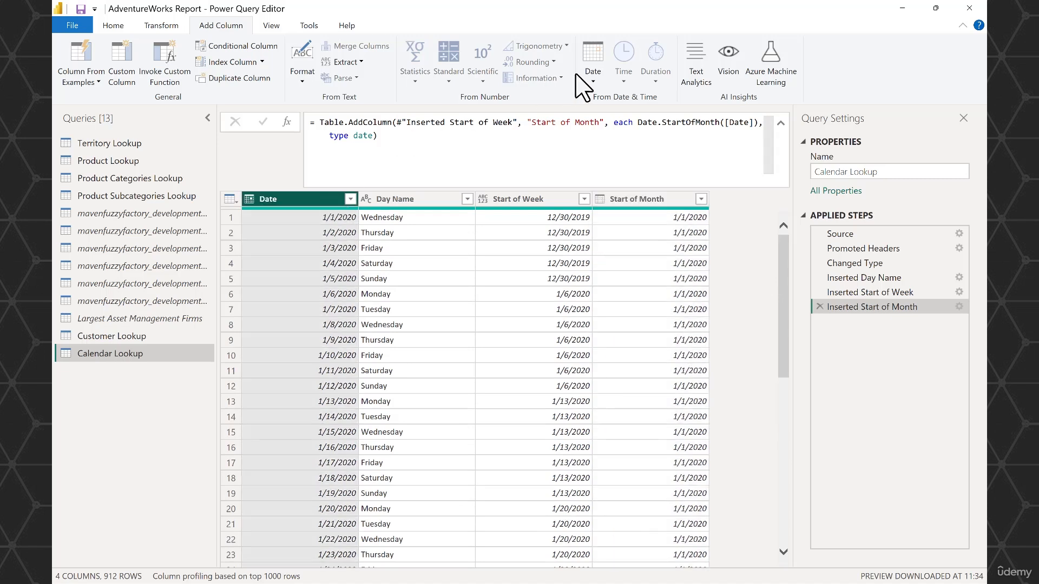
pyautogui.click(594, 78)
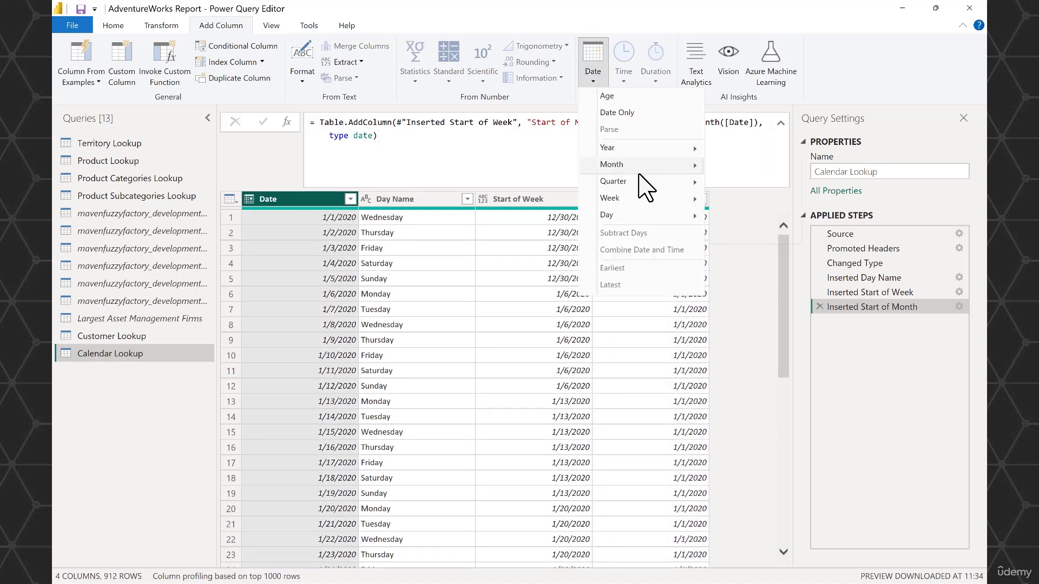
pyautogui.moveTo(644, 182)
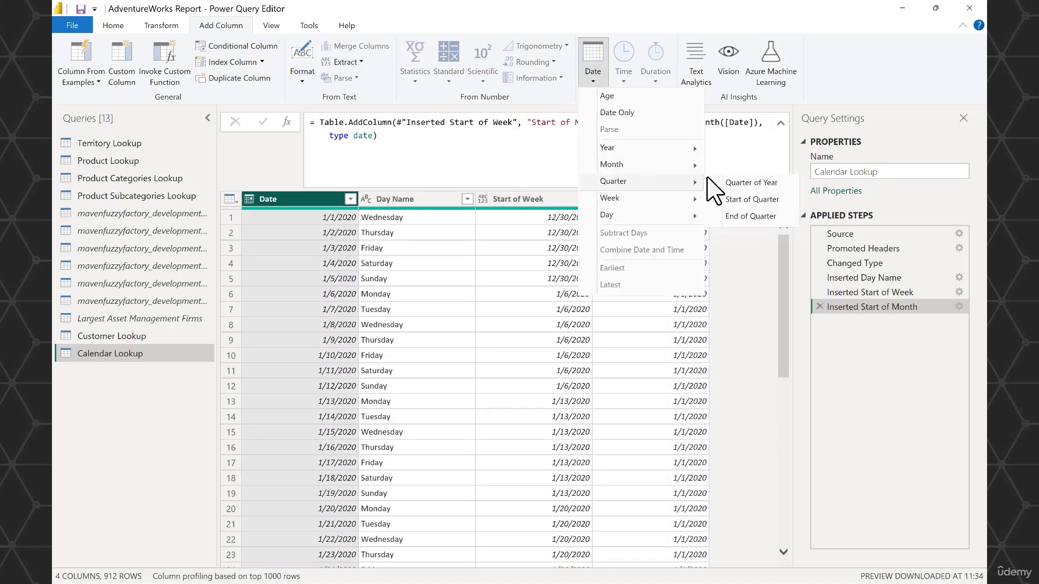
pyautogui.click(754, 199)
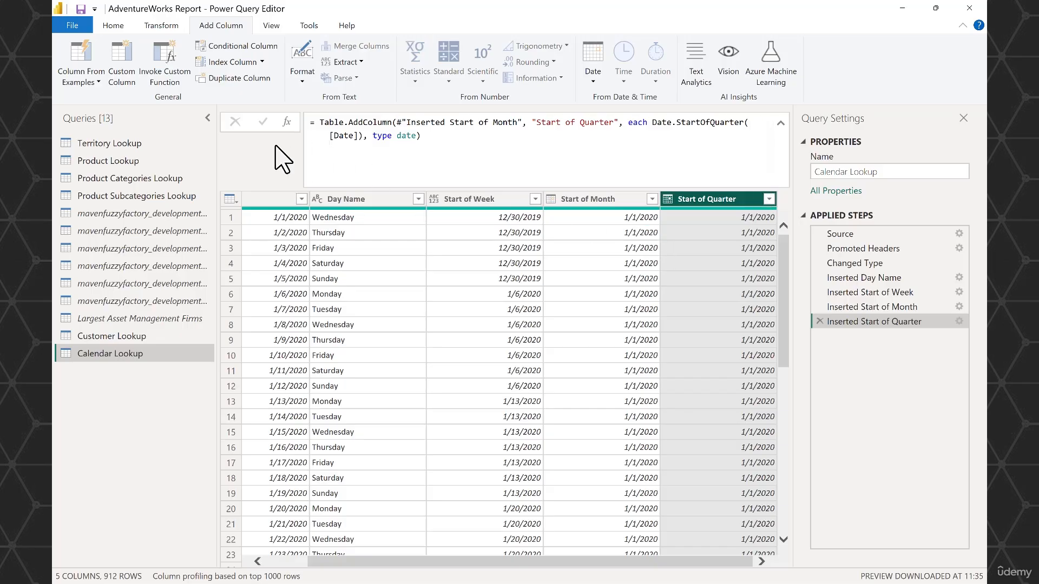
# Step: Close and apply the query changes, then view the Calendar Lookup table in Power BI Desktop's model diagram
pyautogui.click(113, 26)
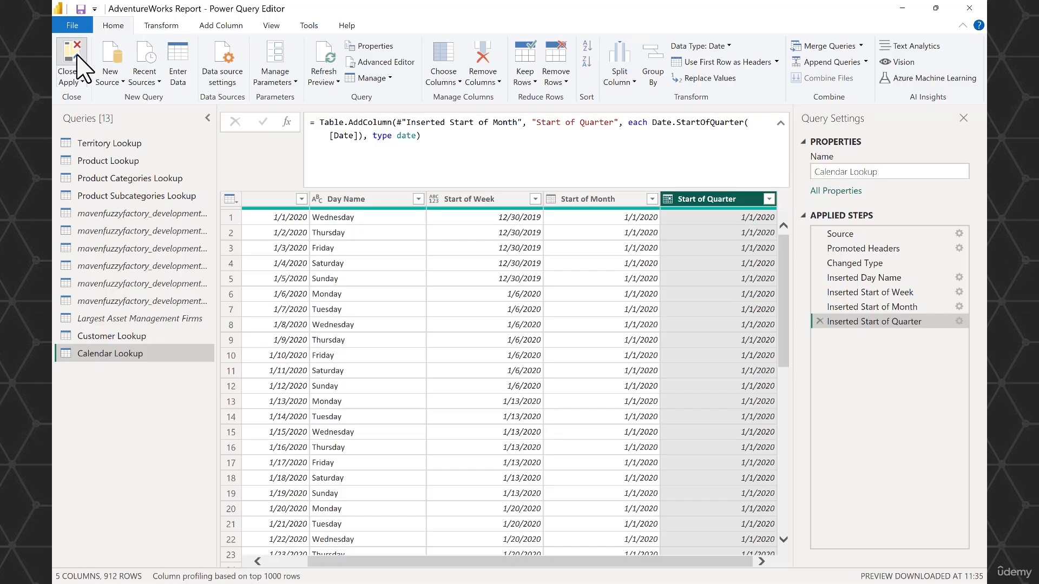
pyautogui.click(79, 58)
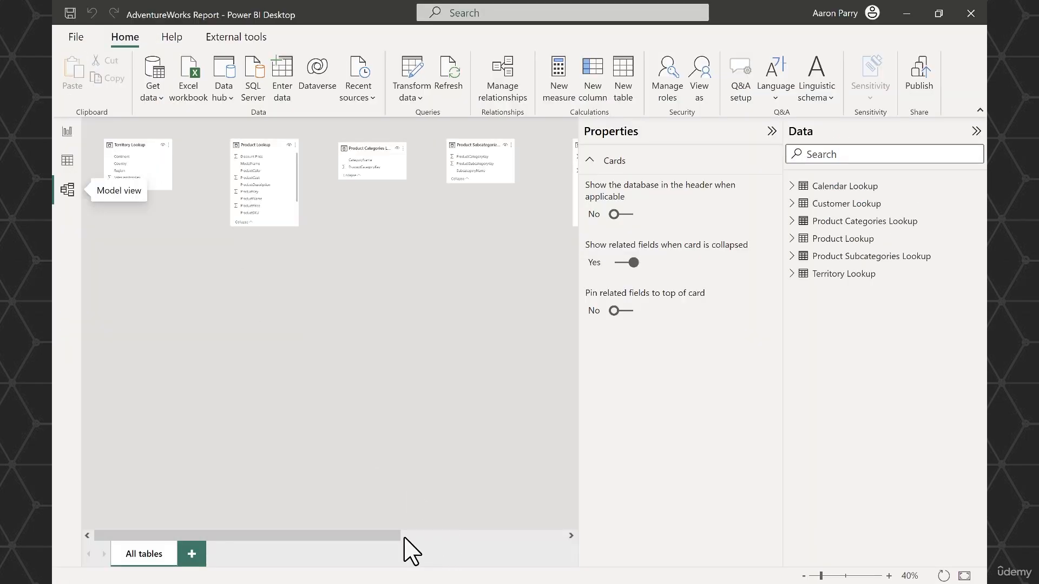
pyautogui.moveTo(404, 537); pyautogui.dragTo(606, 545)
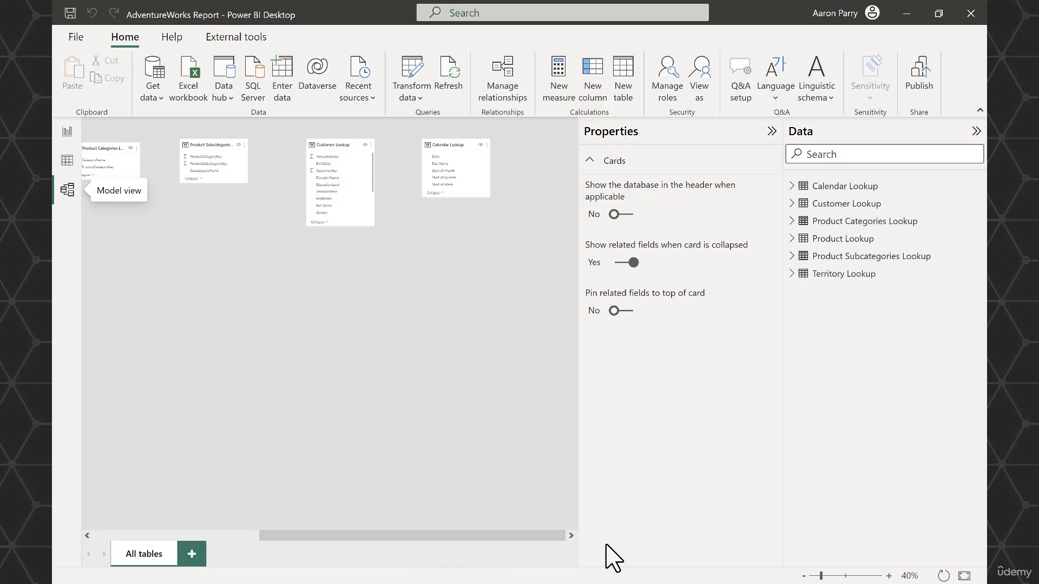